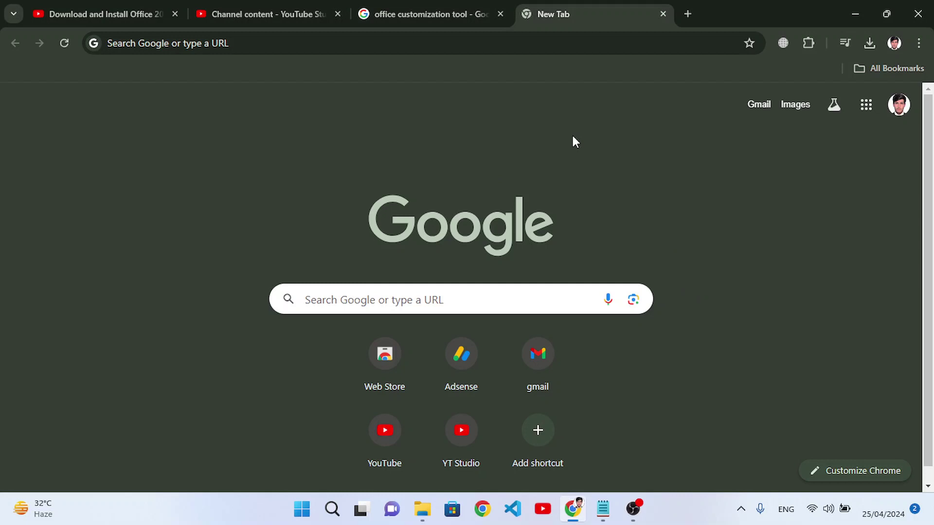
# - Search Windows for Word and Excel to check whether they are installed
pyautogui.press('super')
pyautogui.write('word')
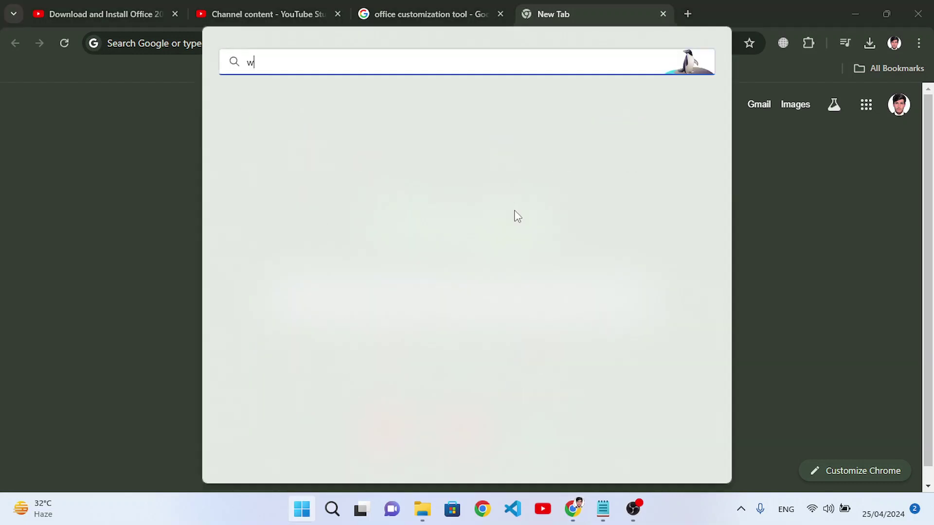
pyautogui.press('BackSpace')
pyautogui.press('BackSpace')
pyautogui.press('BackSpace')
pyautogui.press('BackSpace')
pyautogui.write('e')
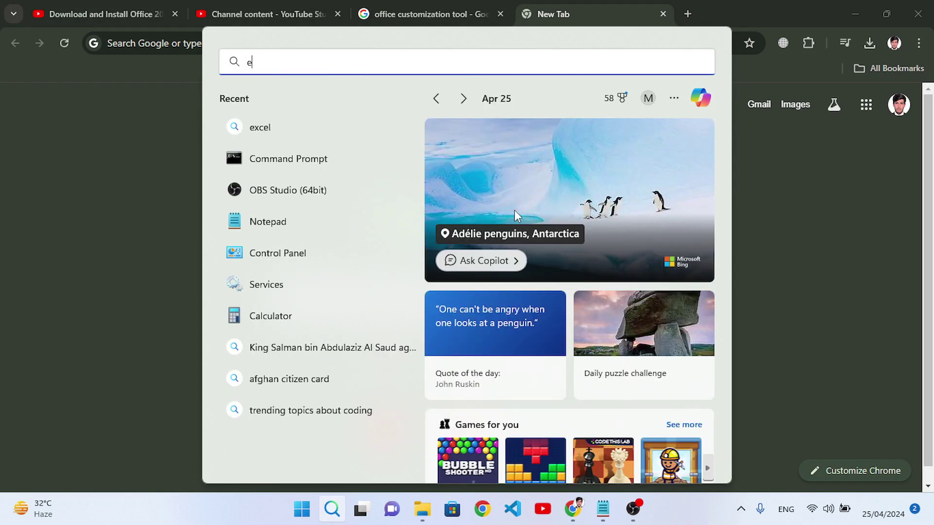
pyautogui.write('xce')
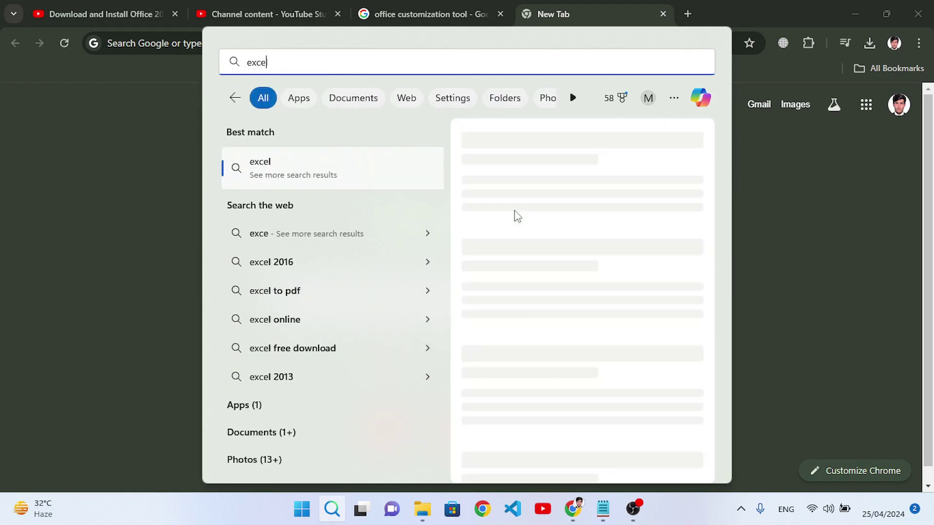
# - Rerun the 'office customization tool' search and reach the config.office.com deployment settings page
pyautogui.click(833, 248)
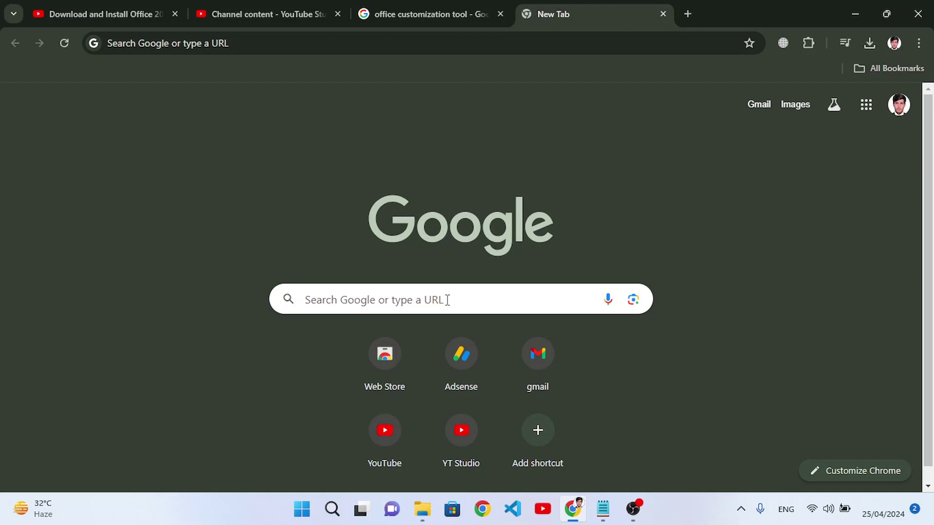
pyautogui.click(329, 40)
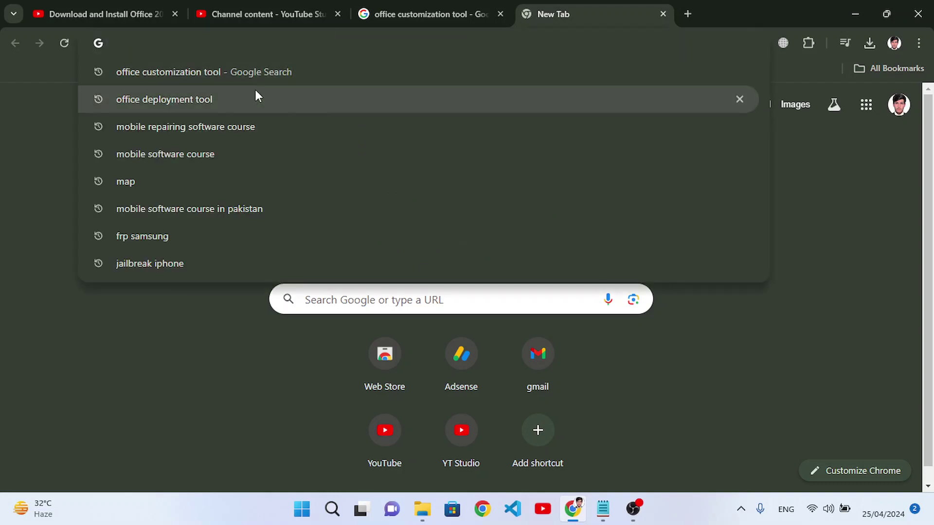
pyautogui.click(211, 72)
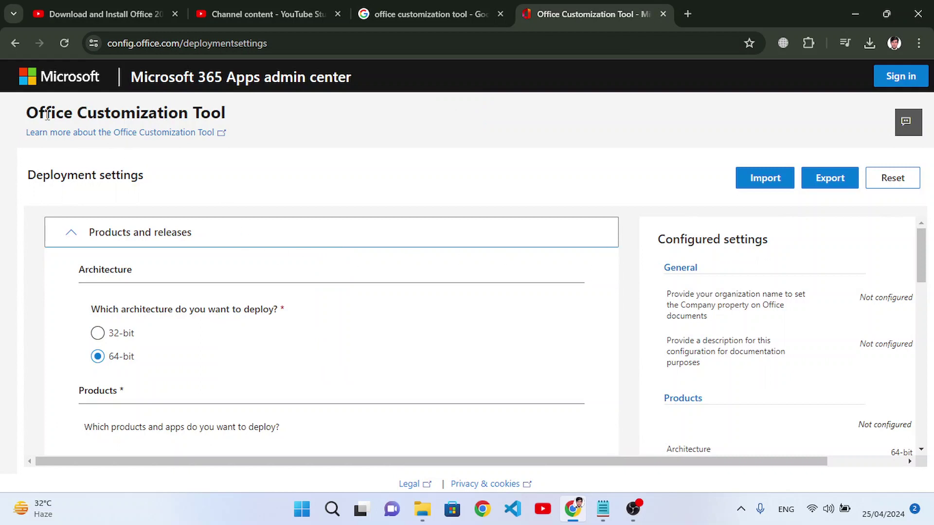
# - Select Office LTSC Professional Plus 2021 as the suite and add the Language pack
pyautogui.moveTo(19, 116); pyautogui.dragTo(297, 120)
pyautogui.click(298, 120)
pyautogui.scroll(-1, 204, 267)
pyautogui.scroll(1, 196, 270)
pyautogui.scroll(-3, 202, 368)
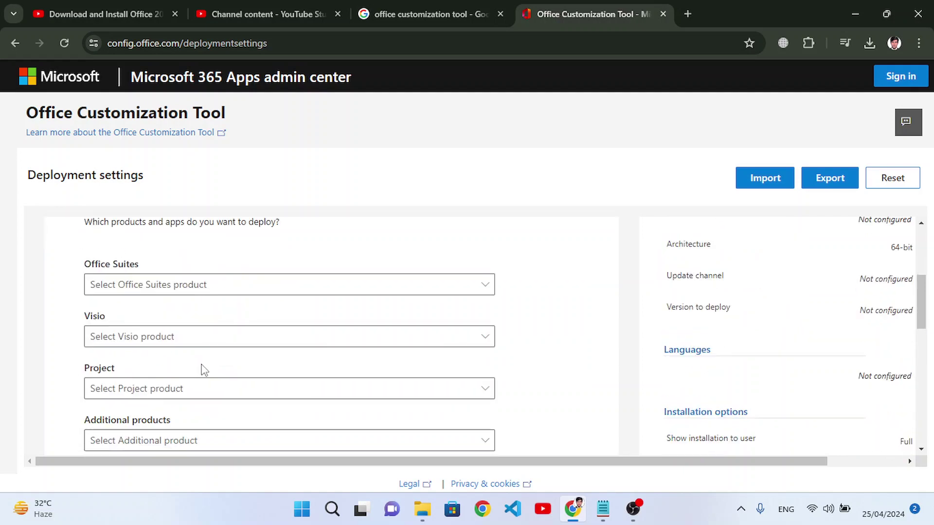
pyautogui.click(177, 288)
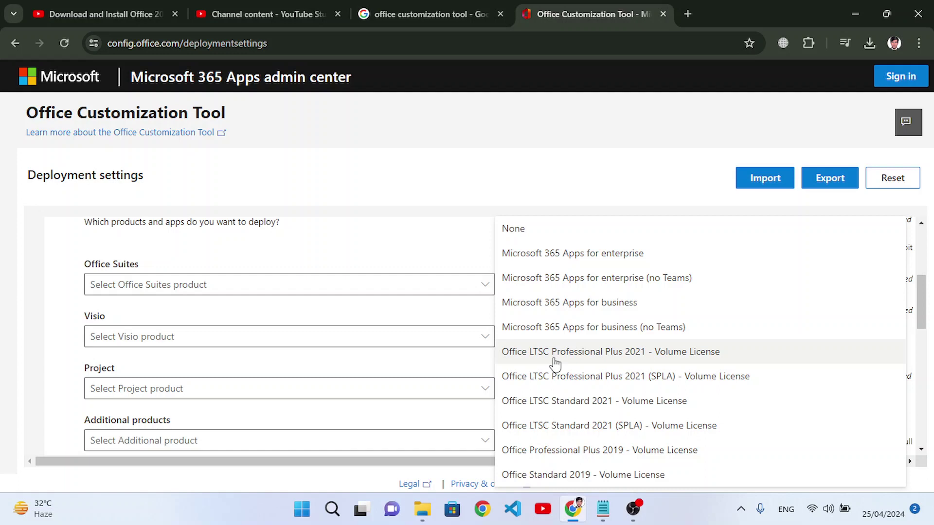
pyautogui.click(628, 358)
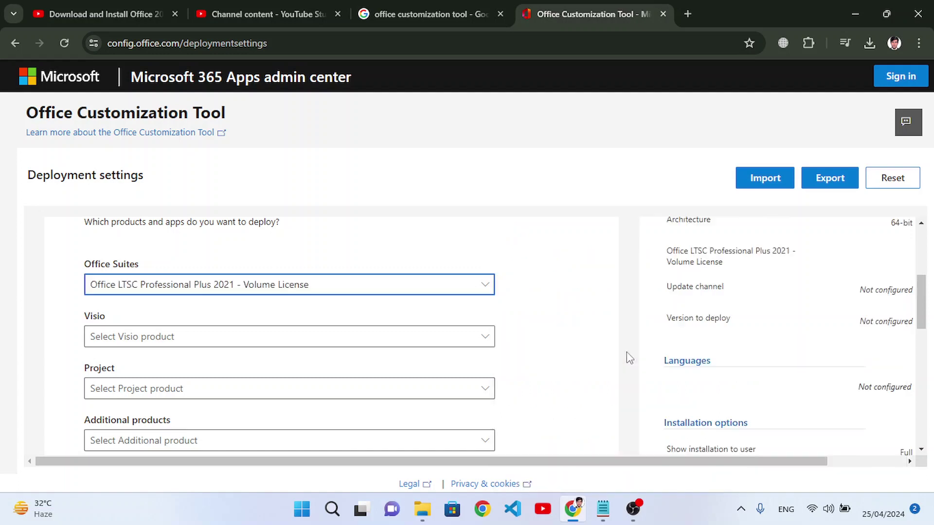
pyautogui.scroll(-3, 265, 344)
pyautogui.click(242, 319)
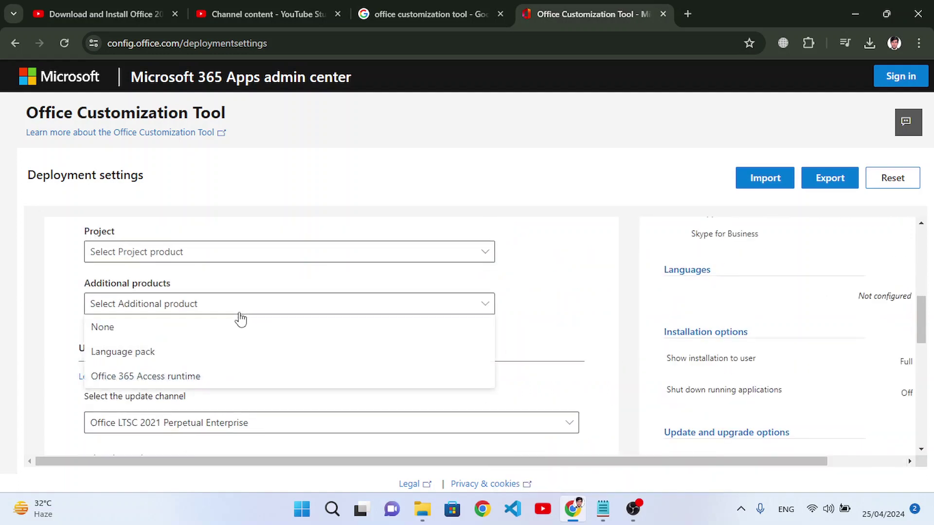
pyautogui.click(223, 350)
# - Exclude Access, OneNote, OneDrive Desktop, Outlook and Publisher, keeping only Excel, PowerPoint and Word
pyautogui.scroll(-2, 366, 355)
pyautogui.scroll(-2, 367, 357)
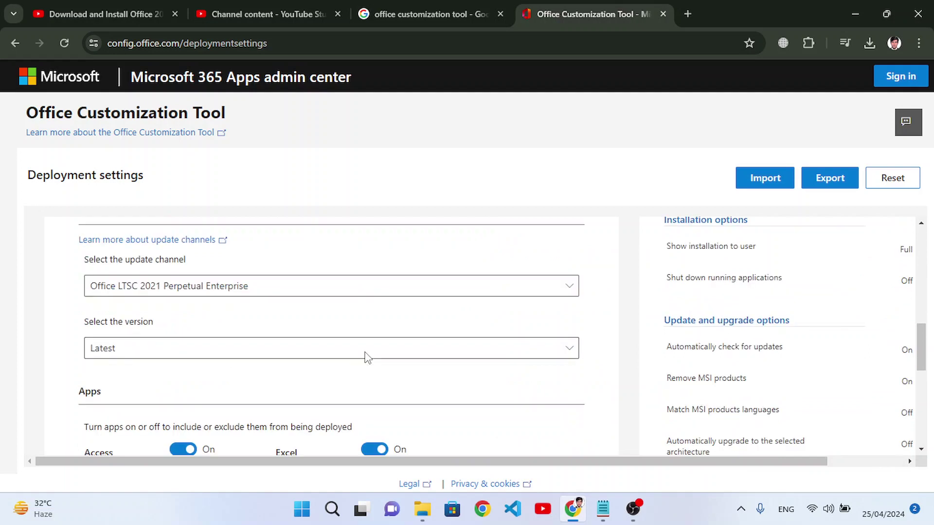
pyautogui.scroll(-3, 368, 357)
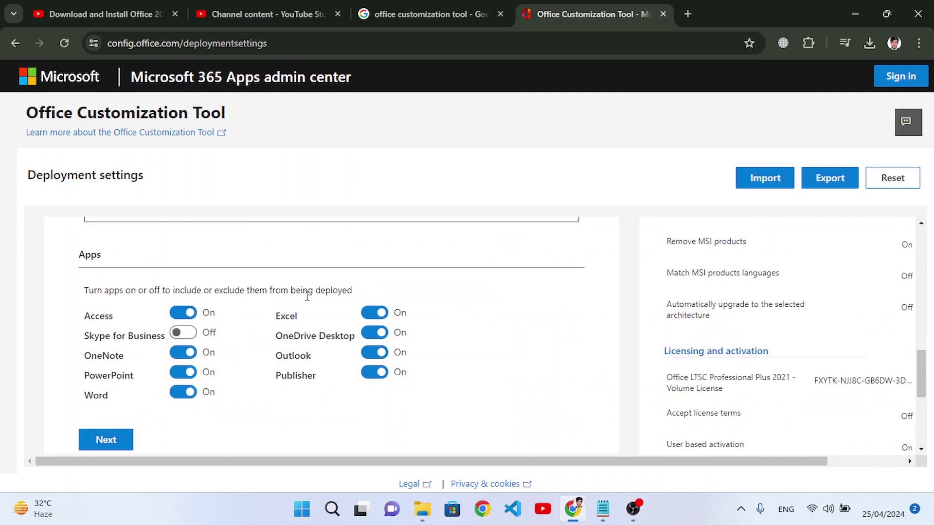
pyautogui.click(183, 313)
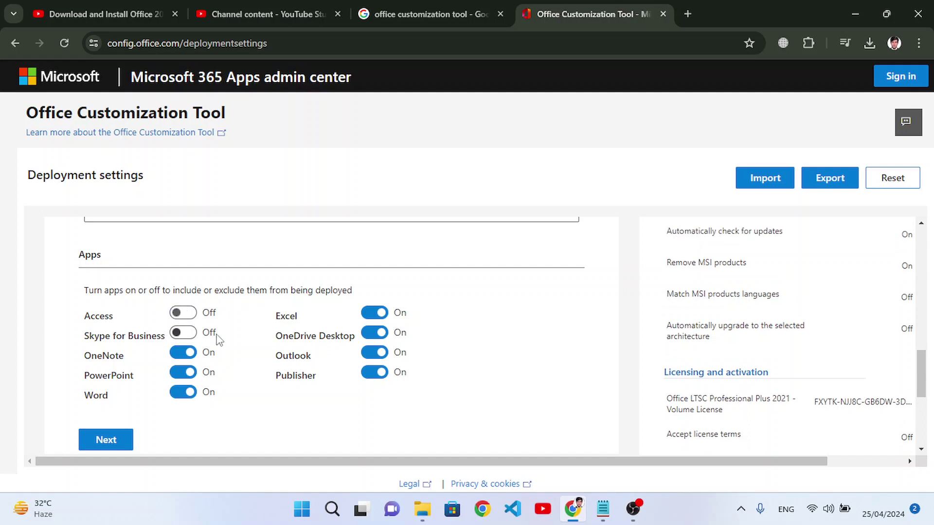
pyautogui.click(183, 352)
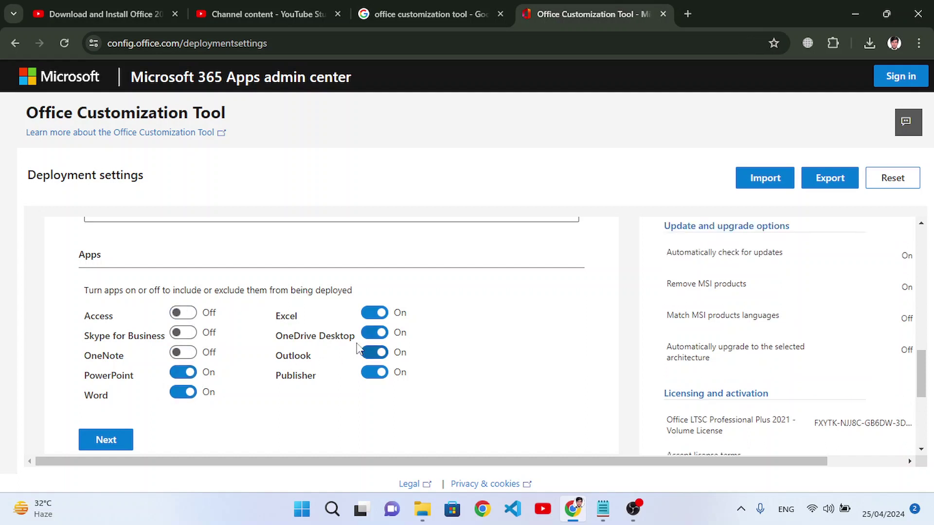
pyautogui.click(374, 352)
pyautogui.click(374, 332)
pyautogui.click(377, 372)
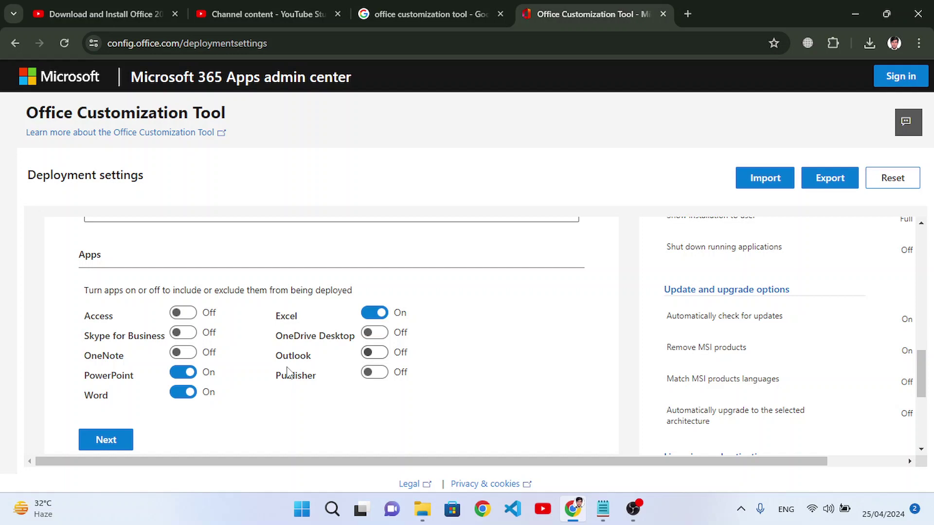
pyautogui.scroll(-1, 272, 370)
# - Set the primary language to English (United States) and complete the Language step
pyautogui.click(117, 373)
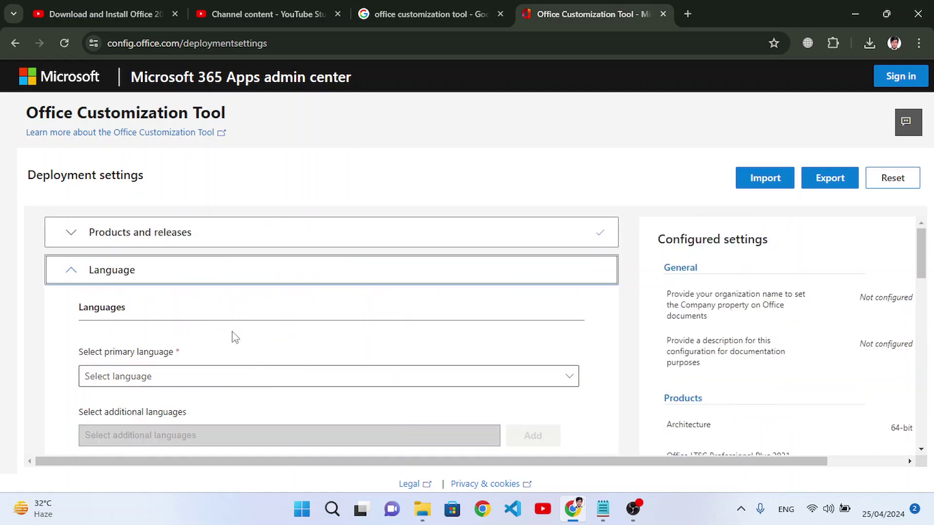
pyautogui.click(235, 381)
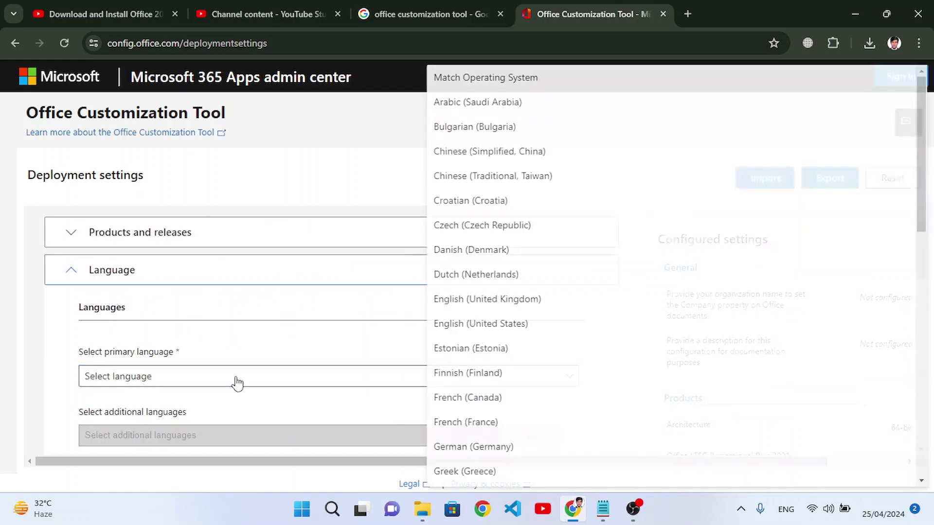
pyautogui.click(466, 305)
pyautogui.click(294, 379)
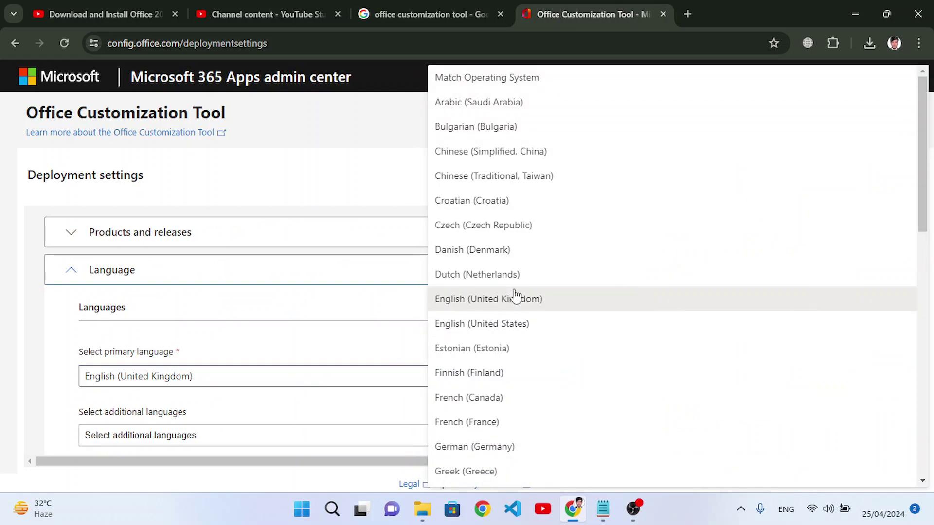
pyautogui.click(509, 323)
pyautogui.scroll(-4, 316, 375)
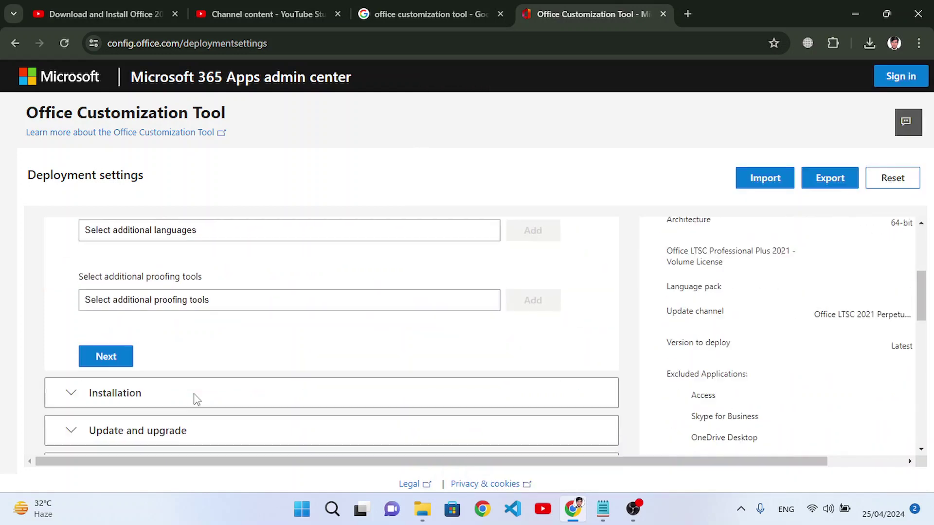
pyautogui.click(128, 362)
# - Keep default installation options and turn off removing older MSI versions of Office
pyautogui.scroll(-3, 292, 362)
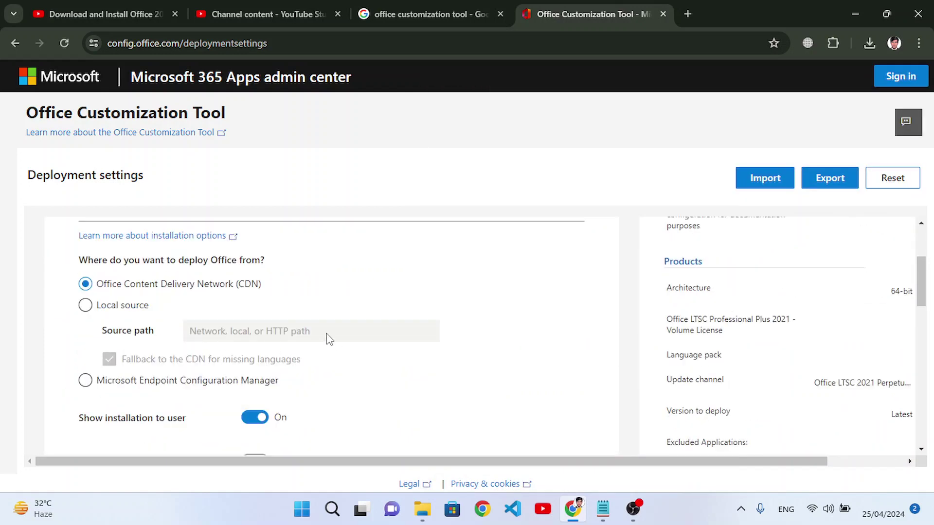
pyautogui.scroll(-3, 330, 338)
pyautogui.scroll(5, 329, 339)
pyautogui.scroll(-5, 333, 345)
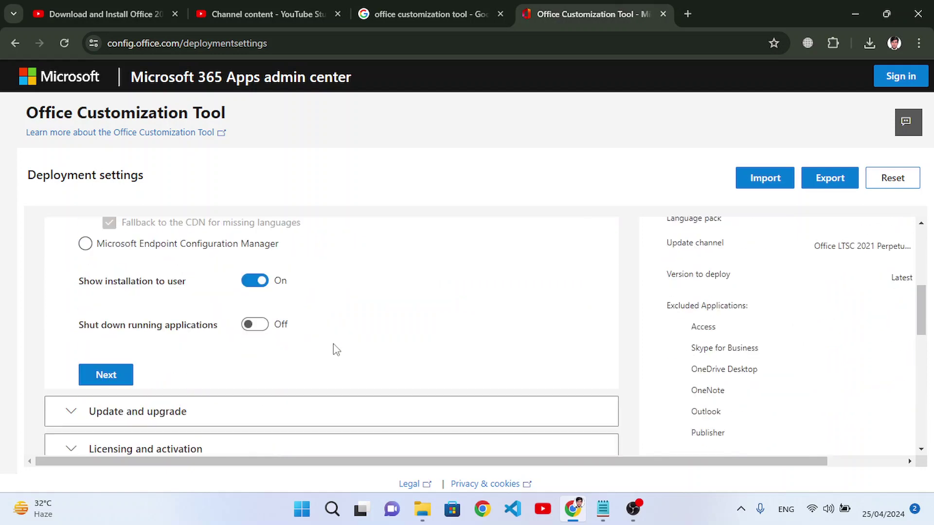
pyautogui.click(117, 376)
pyautogui.scroll(-6, 318, 372)
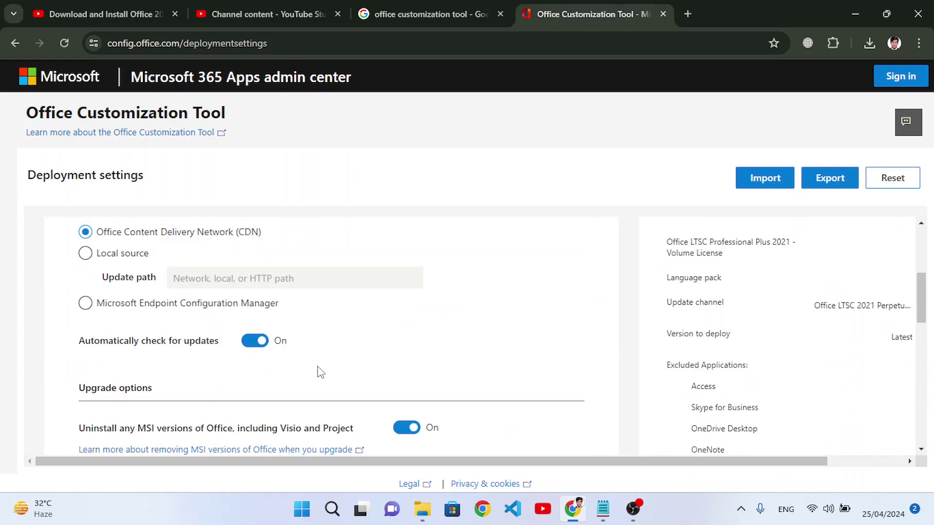
pyautogui.click(407, 360)
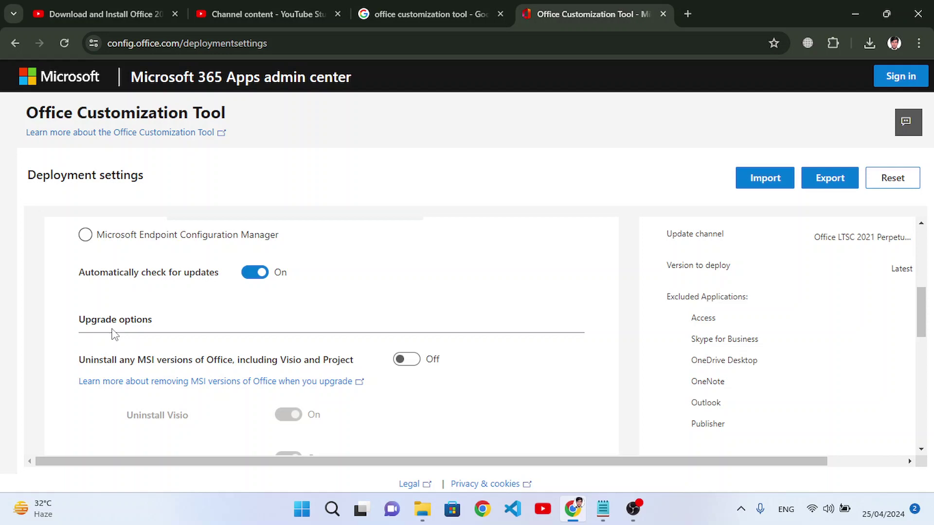
pyautogui.scroll(-3, 342, 358)
pyautogui.scroll(-3, 343, 359)
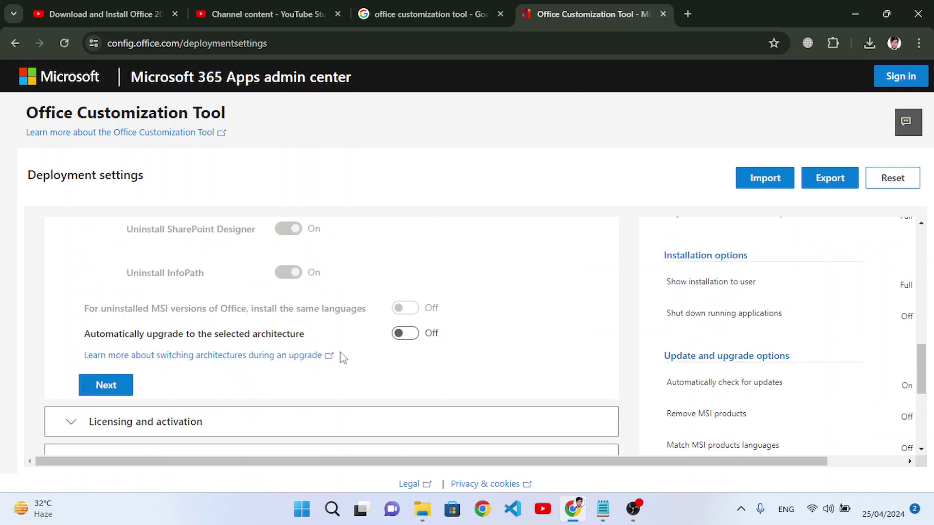
pyautogui.click(112, 387)
# - Complete the Licensing and activation and Application preferences steps with default settings
pyautogui.scroll(-3, 324, 361)
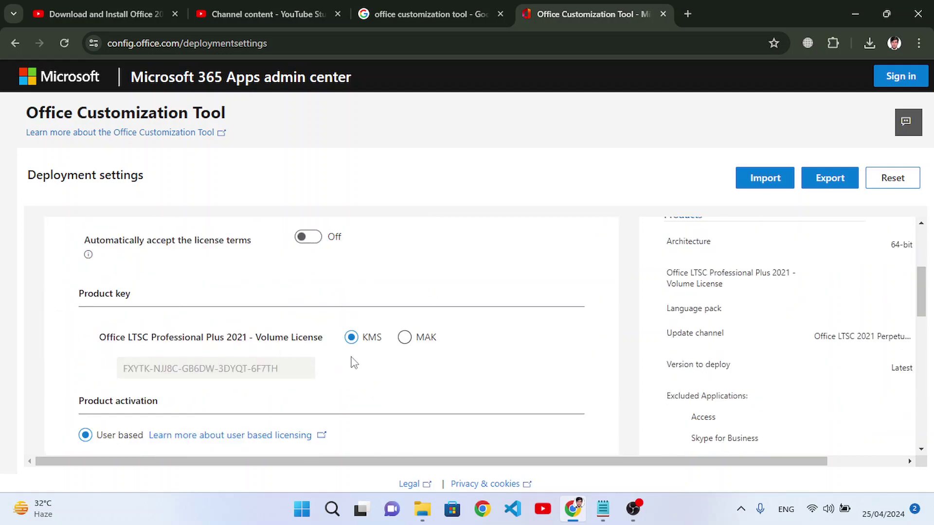
pyautogui.scroll(-5, 315, 367)
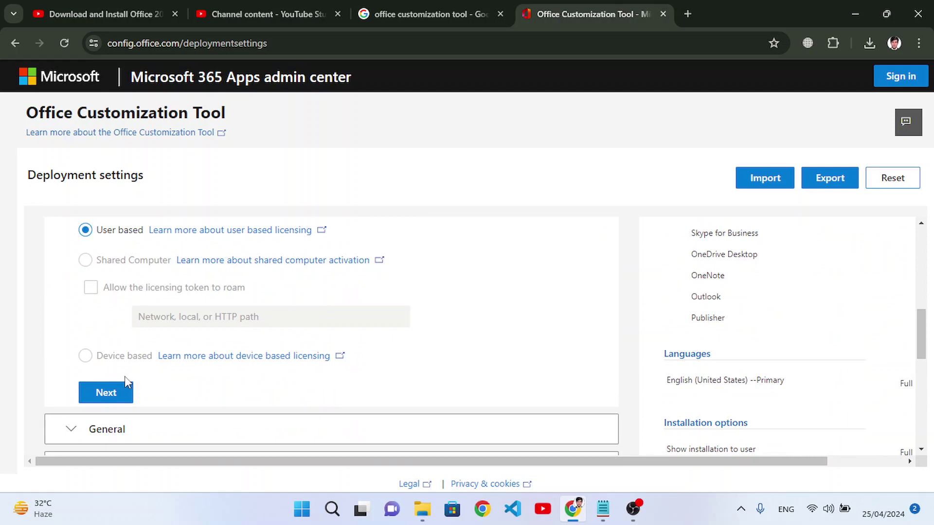
pyautogui.click(103, 392)
pyautogui.scroll(-3, 218, 355)
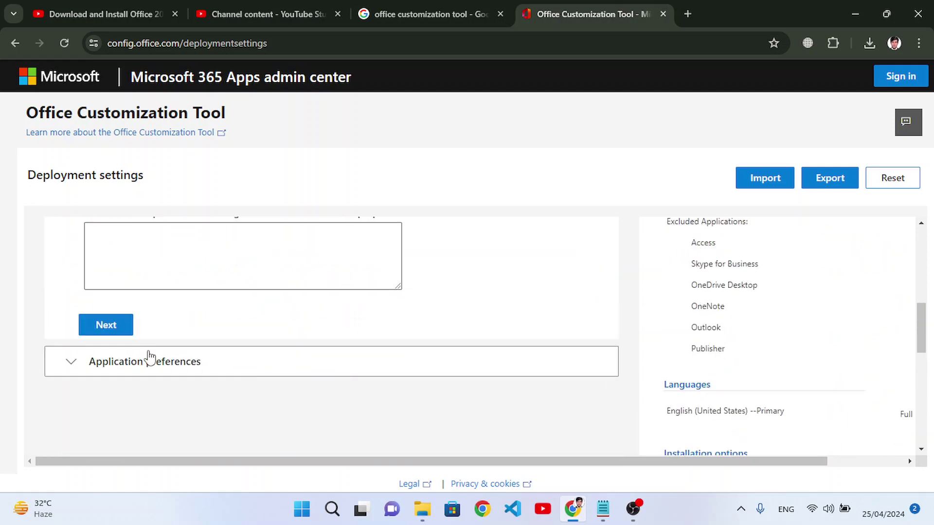
pyautogui.click(150, 361)
pyautogui.scroll(-3, 306, 359)
pyautogui.moveTo(920, 311); pyautogui.dragTo(870, 406)
pyautogui.click(104, 339)
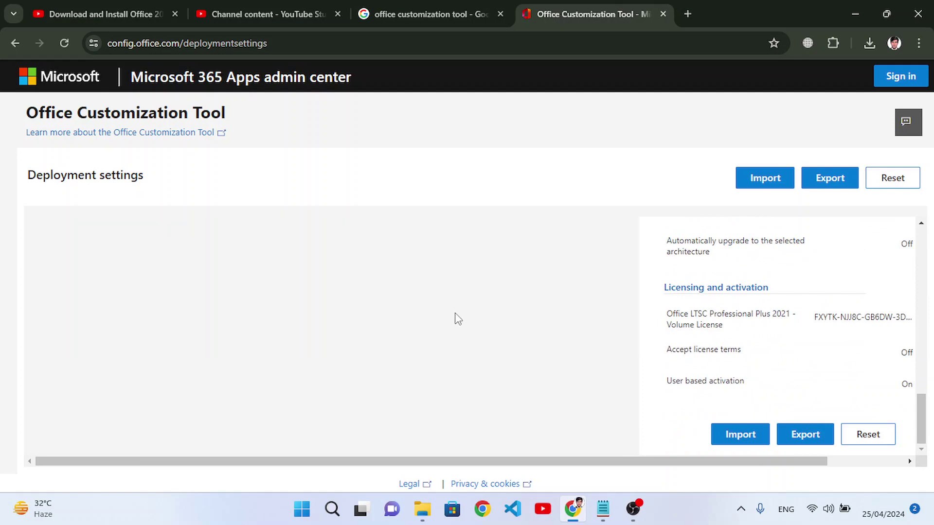
# - Export Configuration.xml with Office Open XML as default file format, accepting the licence terms
pyautogui.click(829, 183)
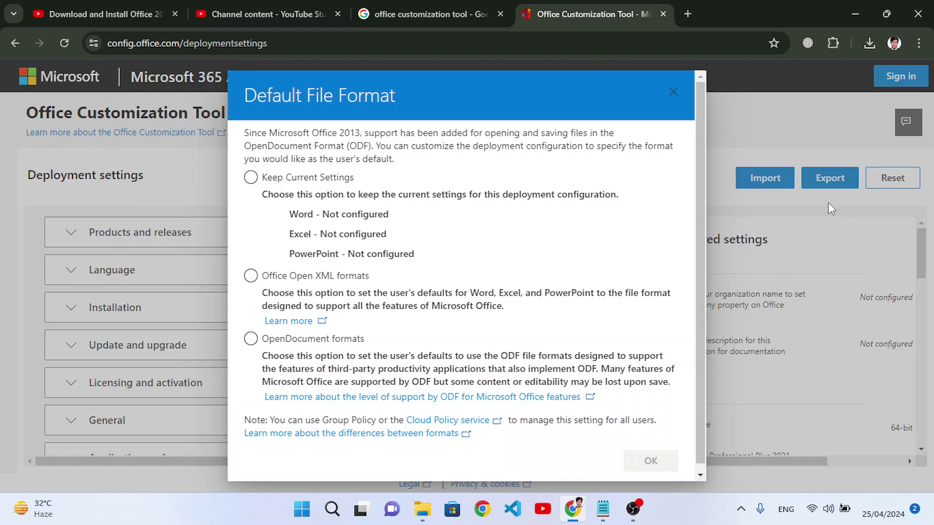
pyautogui.click(257, 281)
pyautogui.click(260, 282)
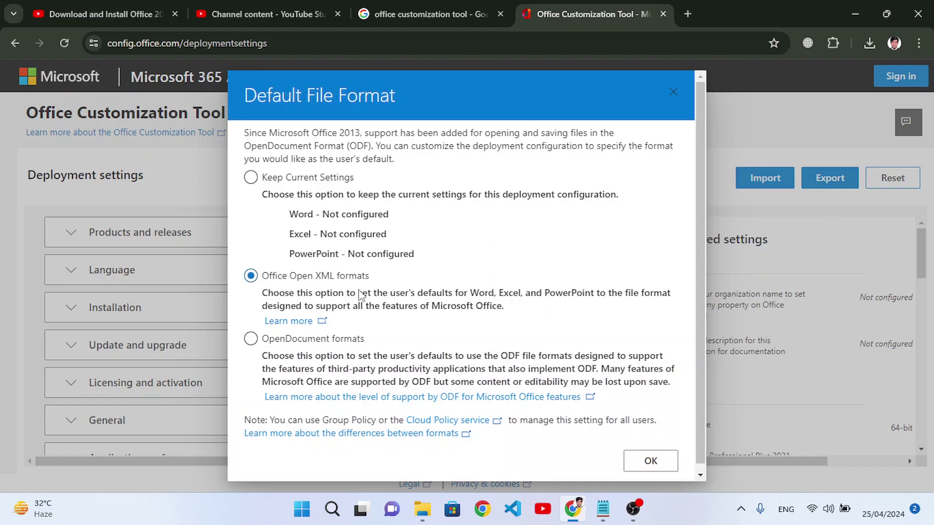
pyautogui.click(647, 460)
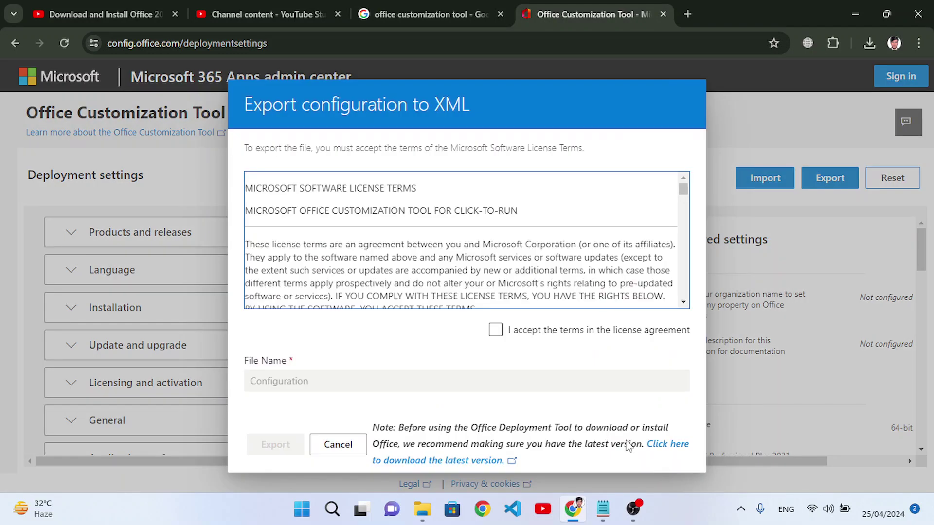
pyautogui.click(497, 333)
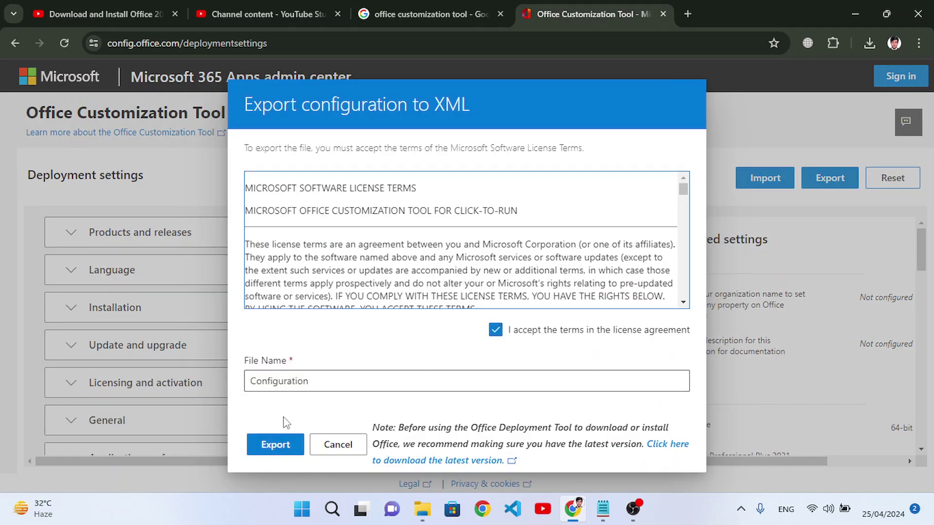
pyautogui.click(264, 447)
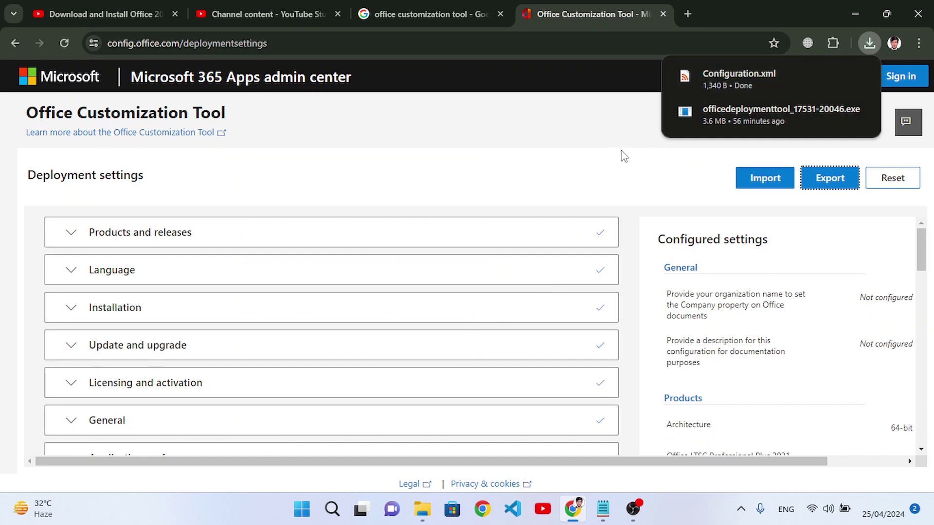
# - Search for 'office deployment tool' in a new Chrome tab
pyautogui.click(507, 95)
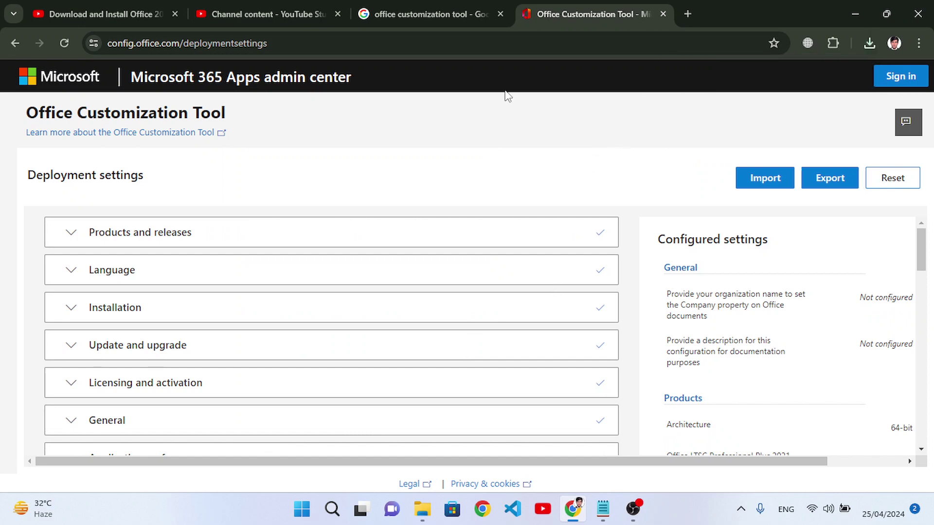
pyautogui.click(683, 18)
pyautogui.click(491, 41)
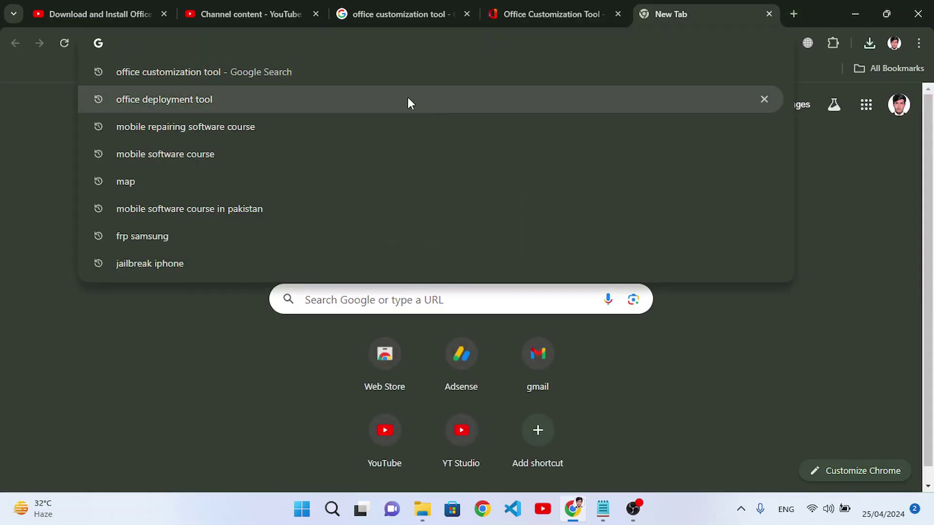
pyautogui.click(232, 100)
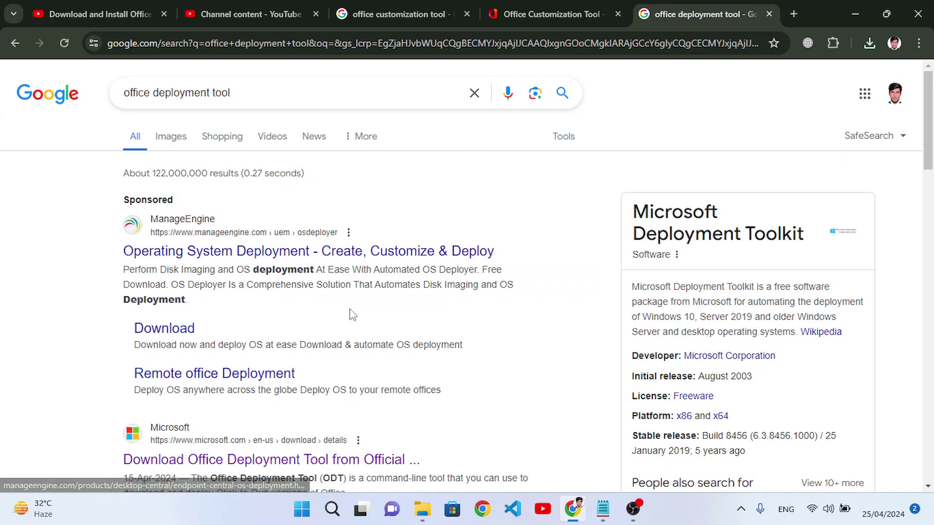
# - Download officedeploymenttool_17531-20046.exe from Microsoft's Download Center page
pyautogui.scroll(-3, 348, 313)
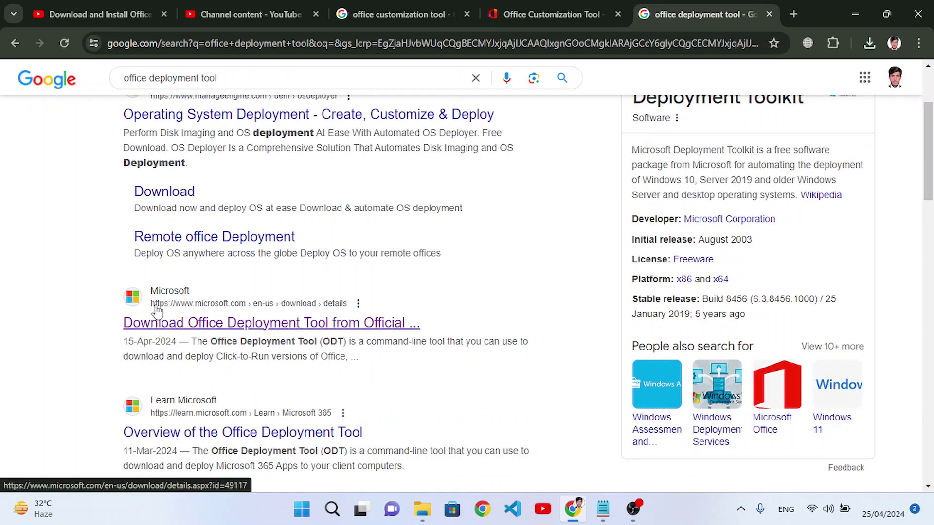
pyautogui.click(348, 325)
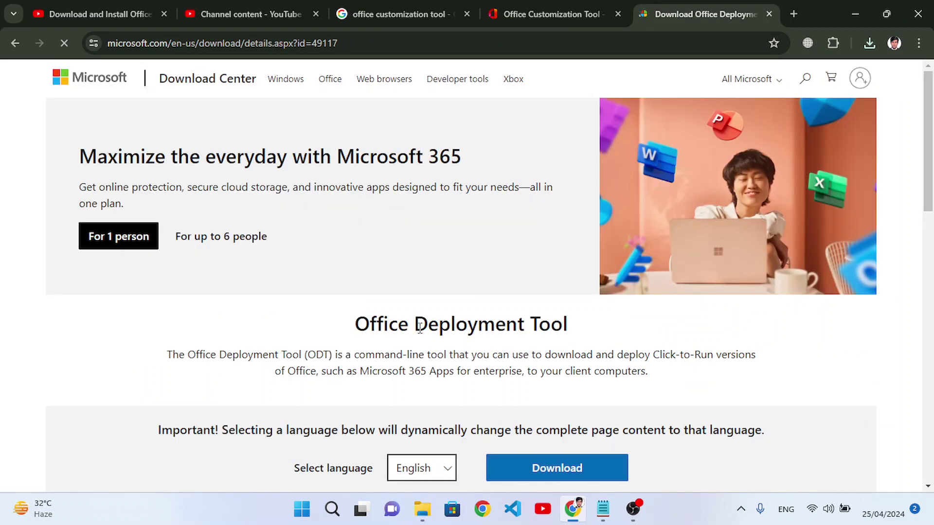
pyautogui.scroll(-1, 379, 311)
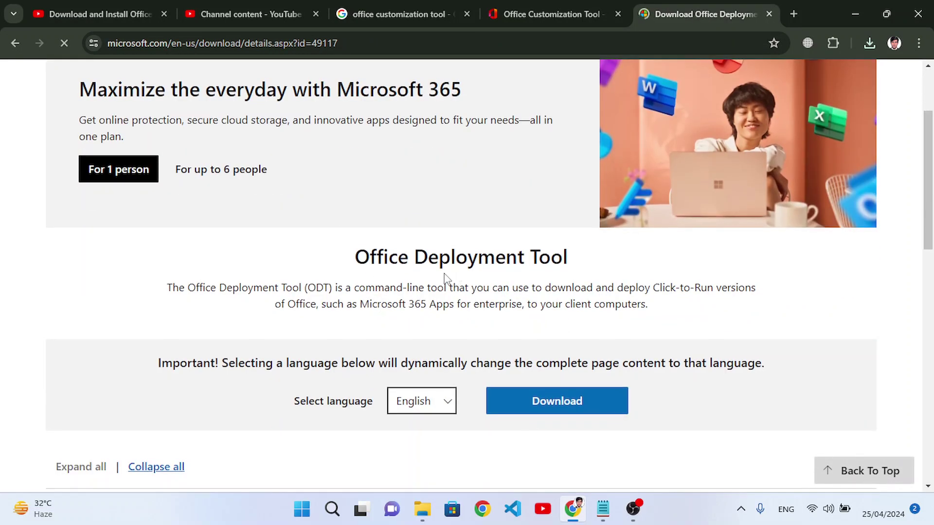
pyautogui.scroll(-1, 511, 302)
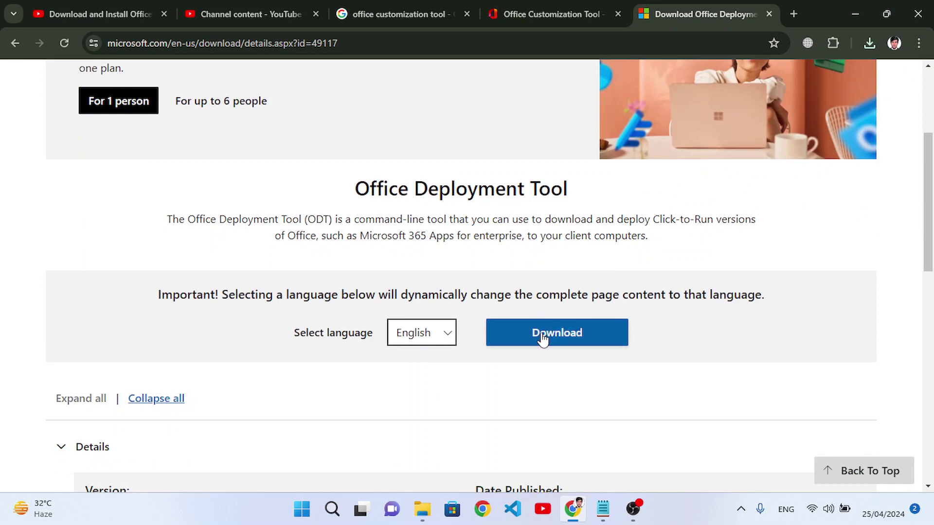
pyautogui.click(543, 338)
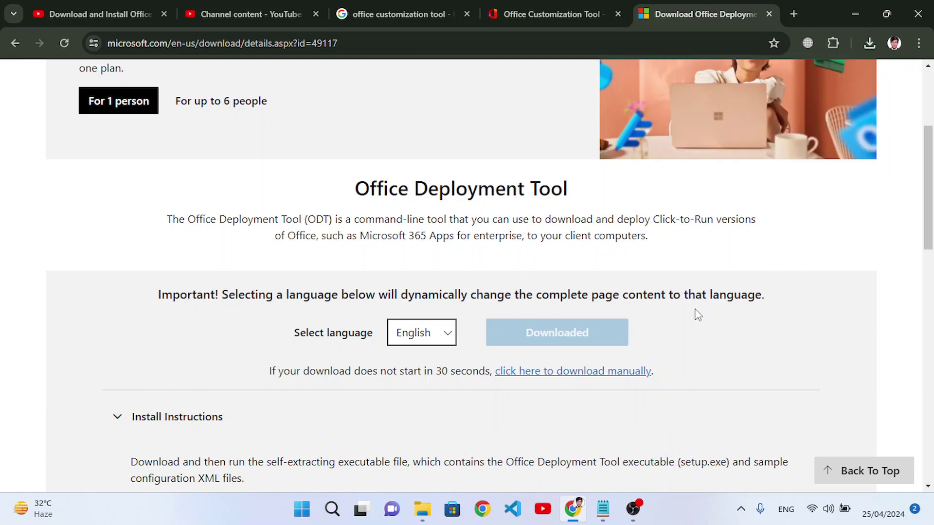
# - Select the deployment tool installer and Configuration.xml in the Downloads folder
pyautogui.click(422, 509)
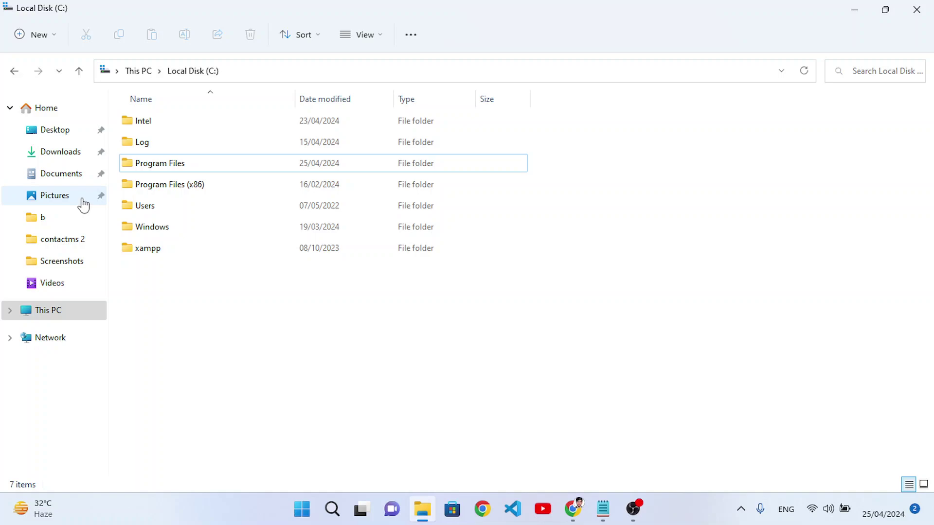
pyautogui.click(61, 154)
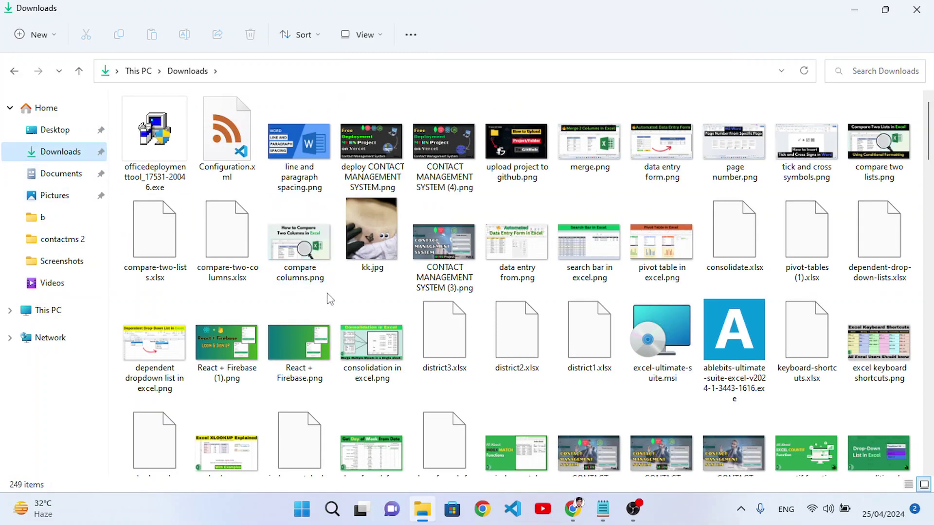
pyautogui.click(158, 161)
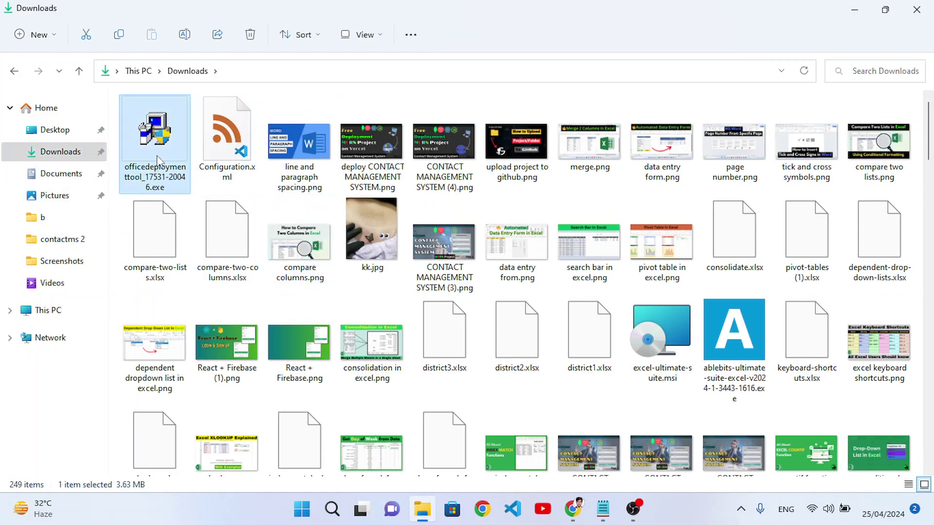
pyautogui.keyDown('ctrl'); pyautogui.click(227, 145); pyautogui.keyUp('ctrl')
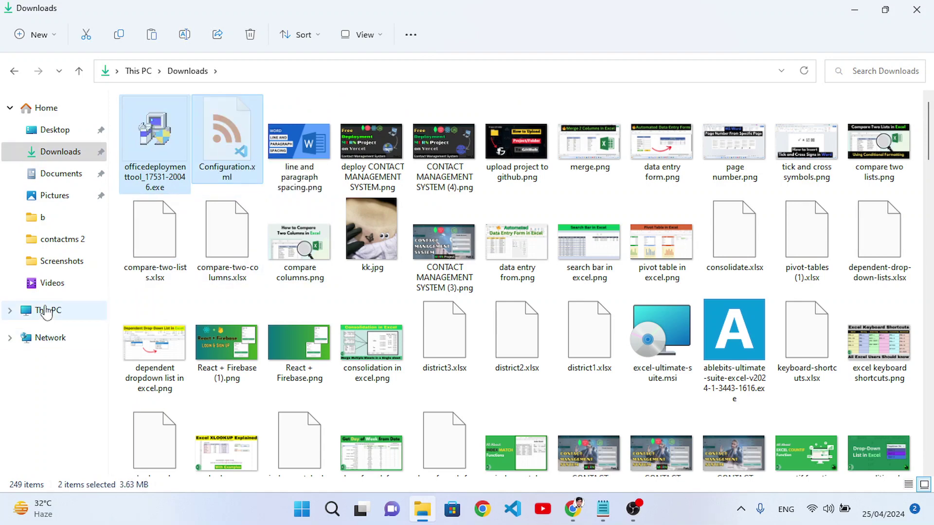
# - Create an 'Office 365' folder on C: and paste both files into it
pyautogui.click(47, 311)
pyautogui.doubleClick(216, 236)
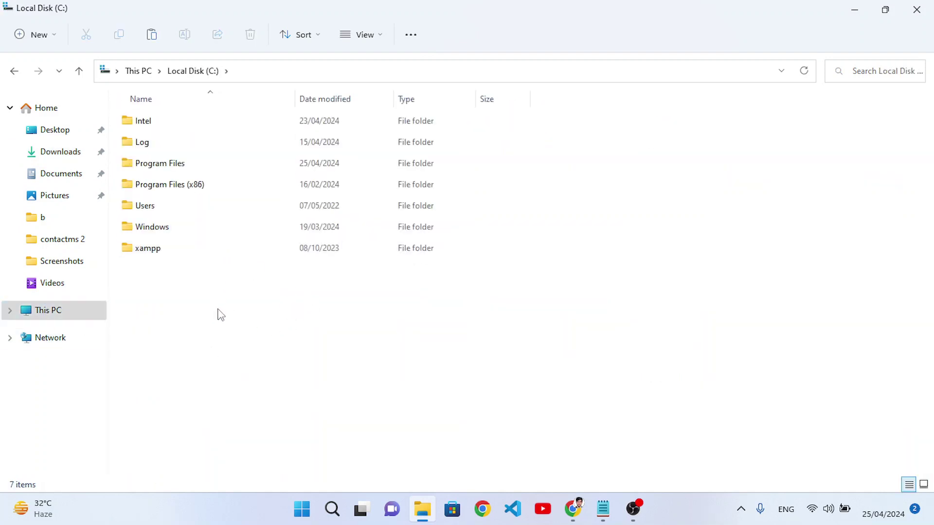
pyautogui.hotkey('ctrl', 'shift', 'n')
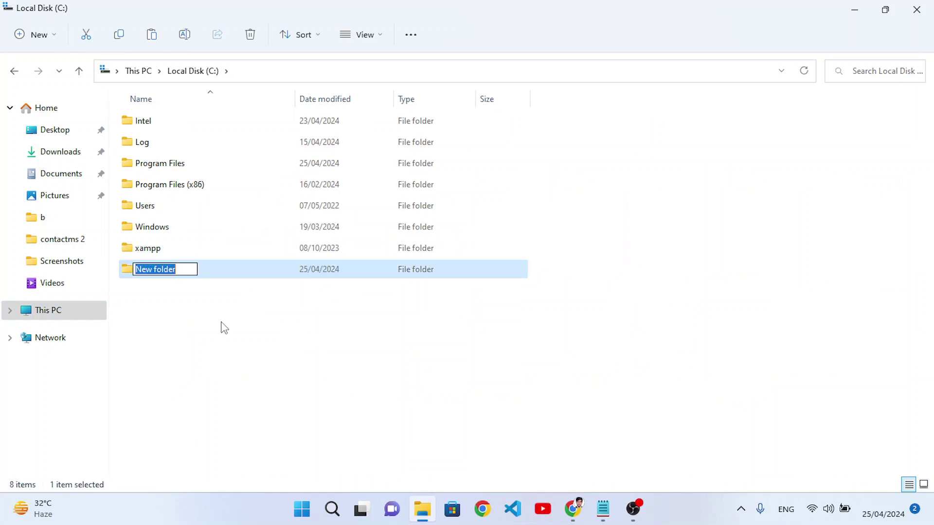
pyautogui.write('Office')
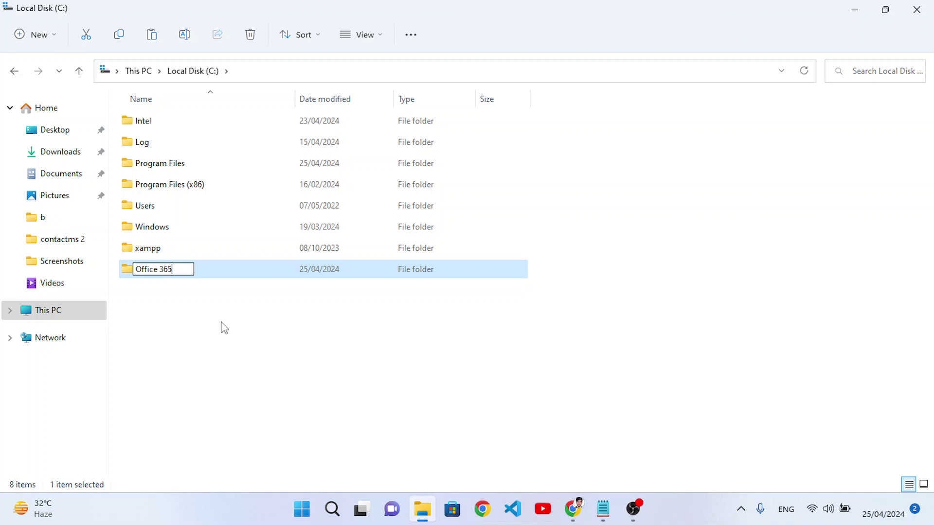
pyautogui.write(' 365')
pyautogui.press('Return')
pyautogui.press('Return')
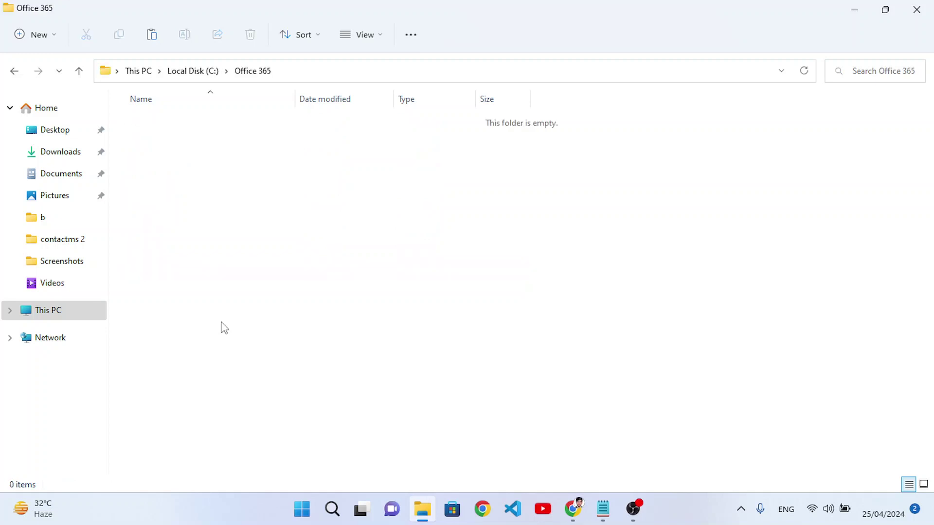
pyautogui.hotkey('ctrl', 'v')
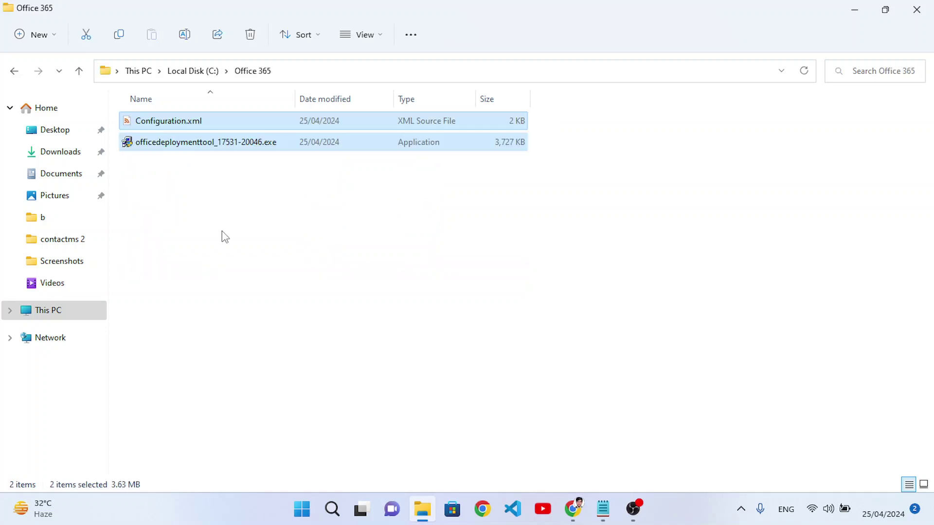
pyautogui.click(253, 235)
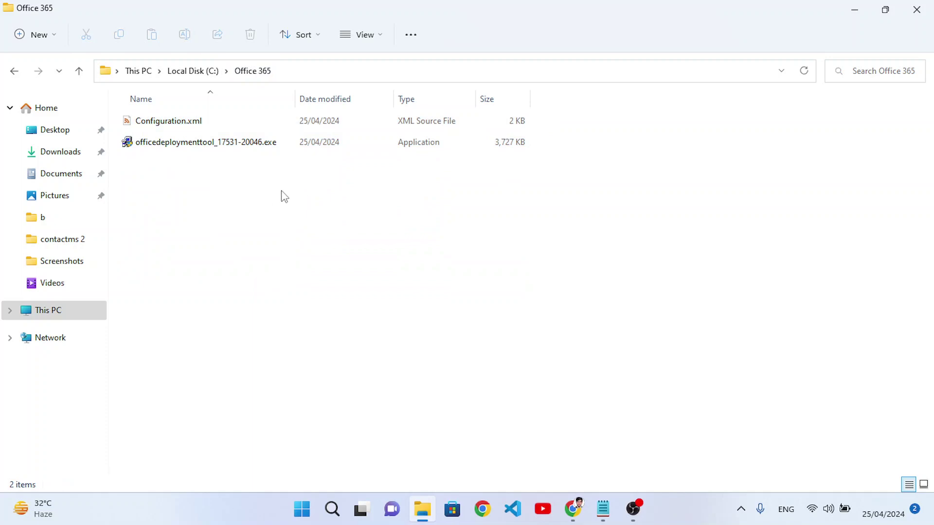
pyautogui.click(268, 149)
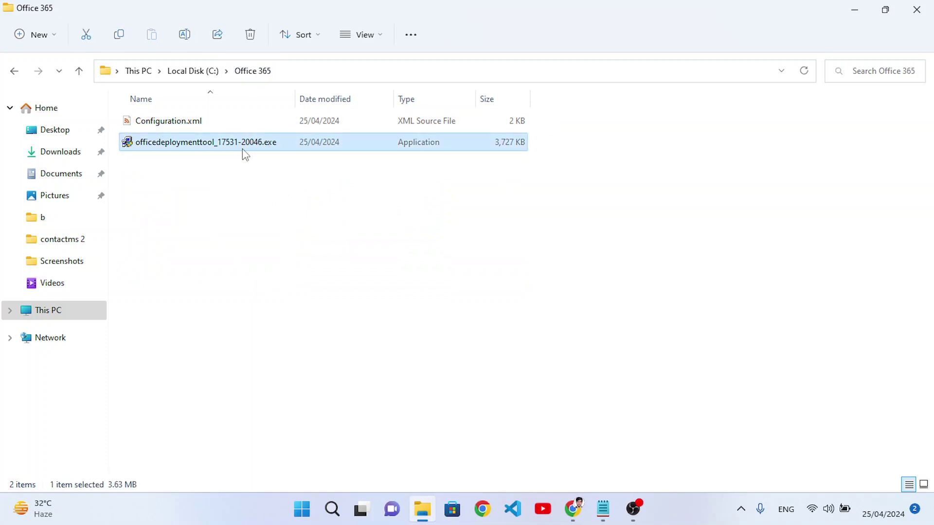
# - Run the Office Deployment Tool as administrator and extract its files into C:\Office 365
pyautogui.rightClick(269, 148)
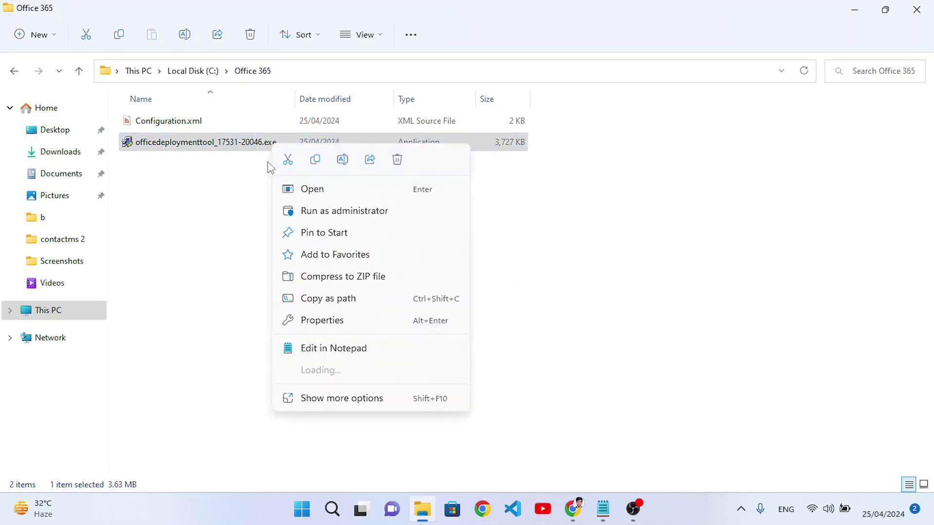
pyautogui.click(325, 211)
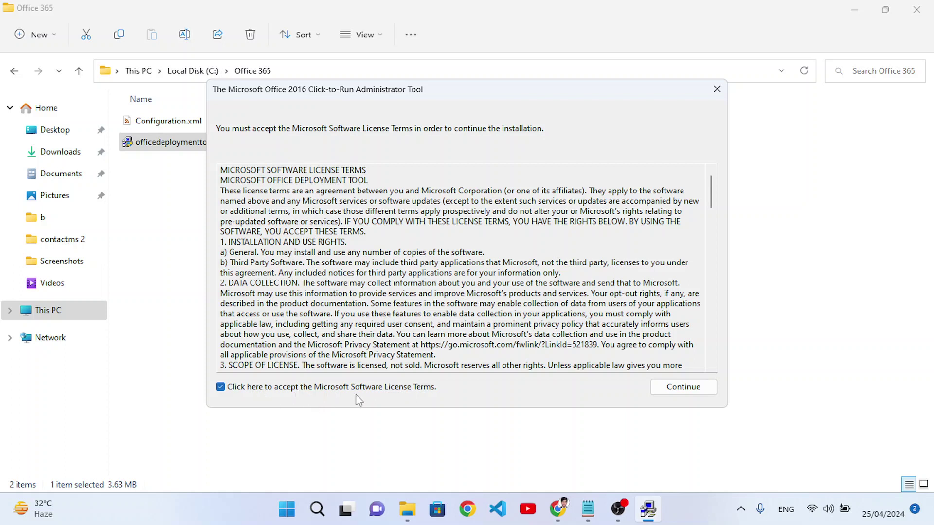
pyautogui.click(683, 387)
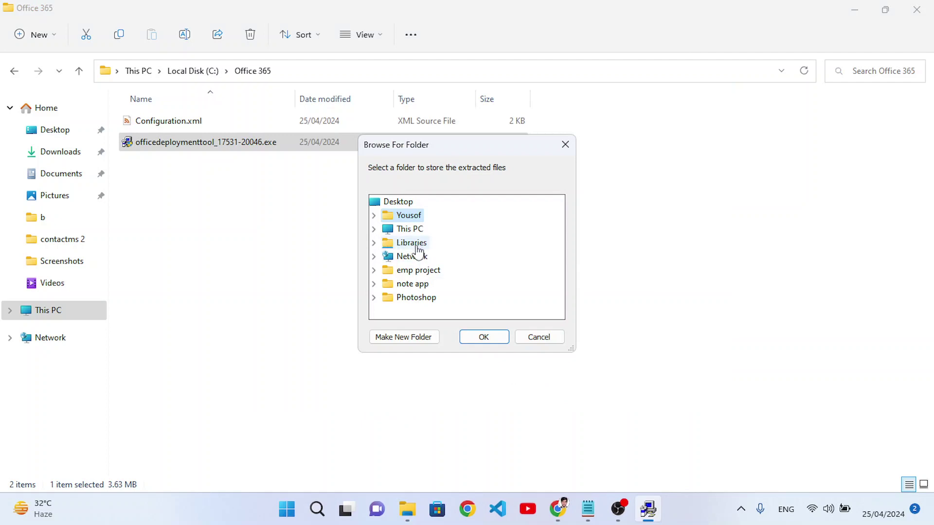
pyautogui.doubleClick(390, 232)
pyautogui.scroll(-1, 430, 288)
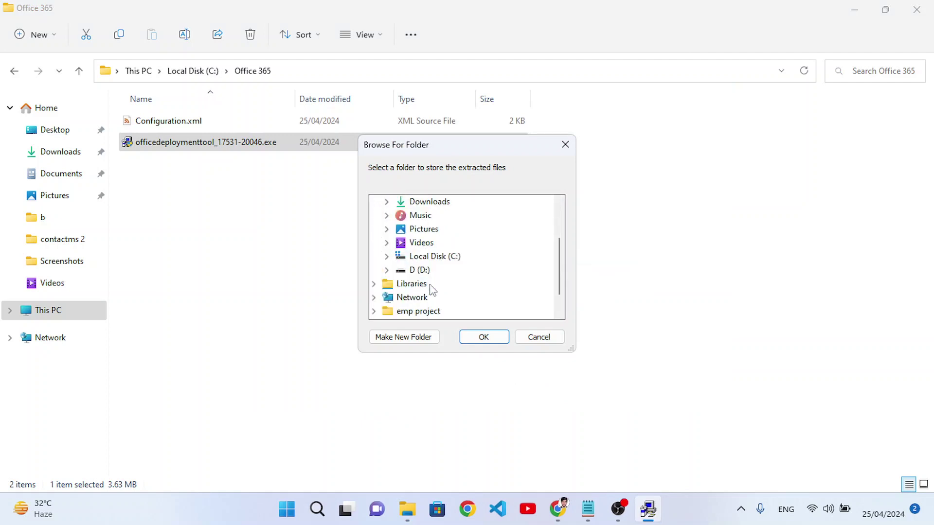
pyautogui.doubleClick(431, 256)
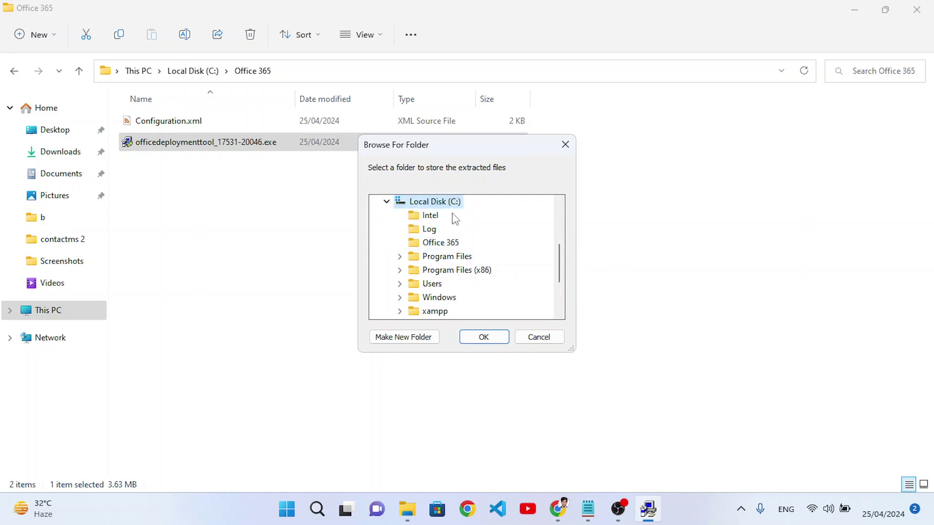
pyautogui.click(453, 246)
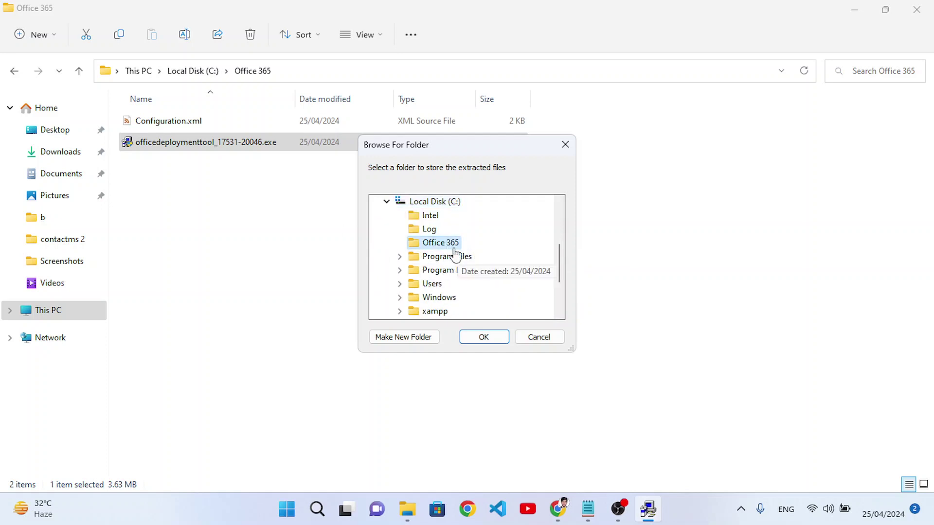
pyautogui.click(483, 337)
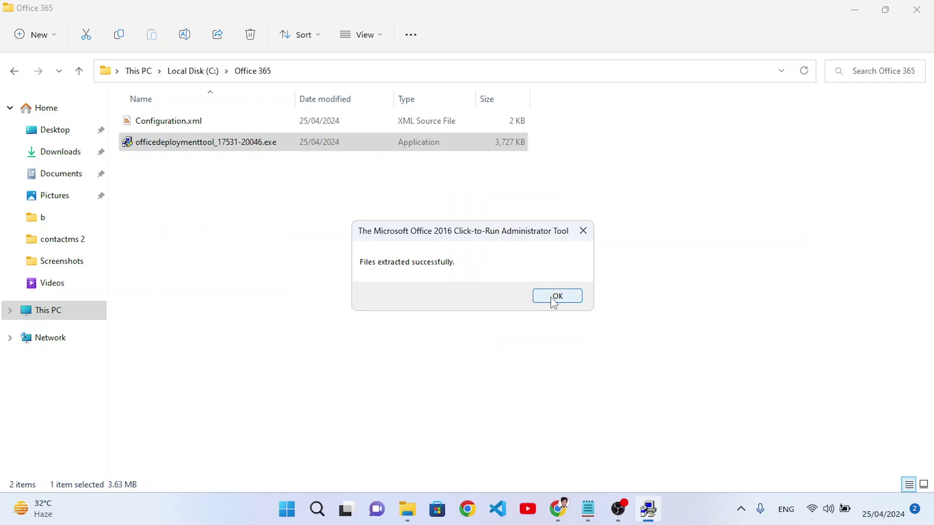
# - Close the extraction message and search 'cmd' to start an administrator Command Prompt
pyautogui.click(564, 298)
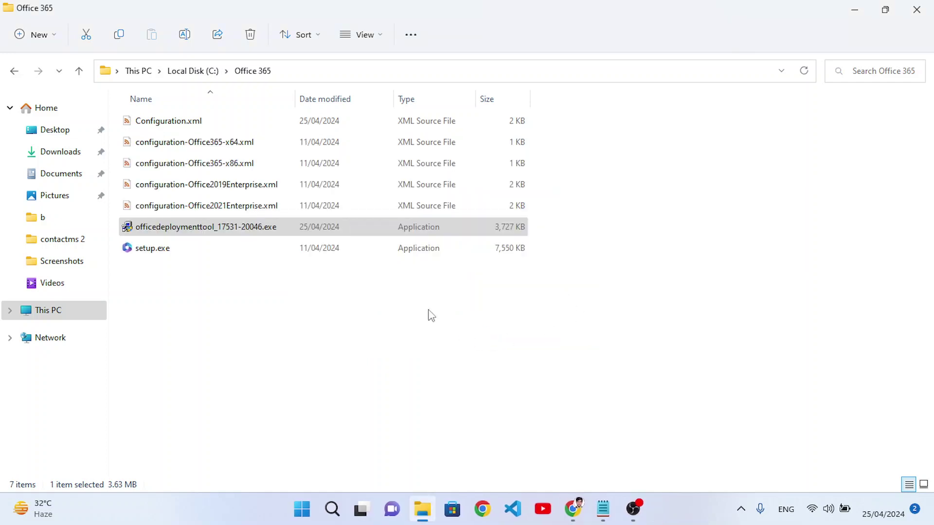
pyautogui.click(396, 305)
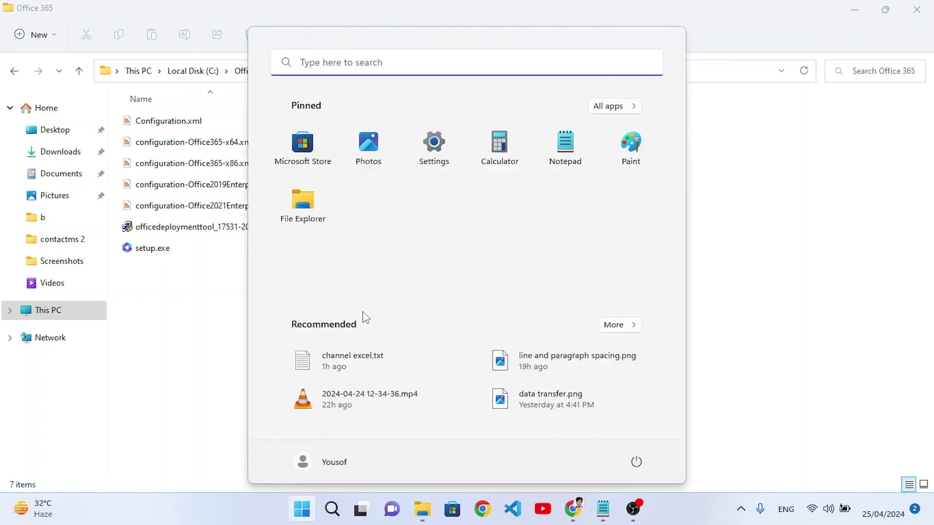
pyautogui.write('cmd')
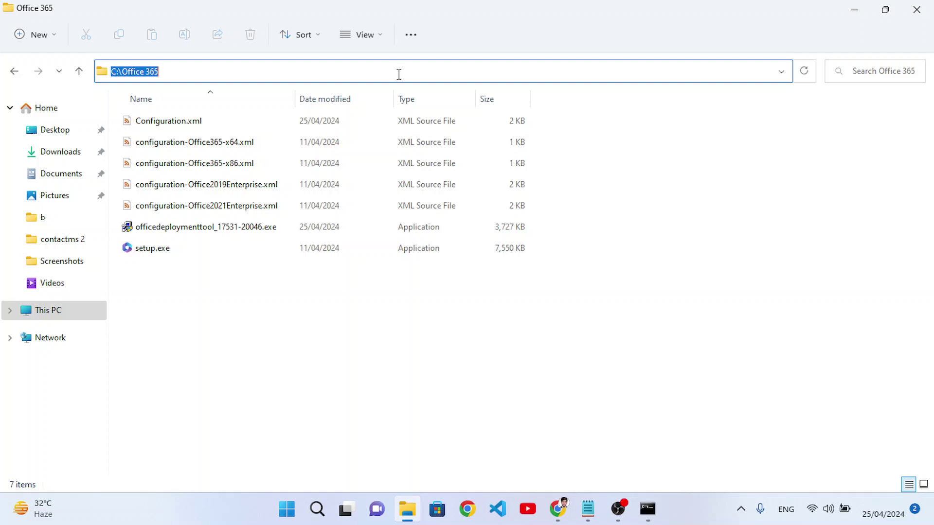
# - Change directory to C:\Office 365 and enter setup/configure configuration.xml
pyautogui.click(647, 509)
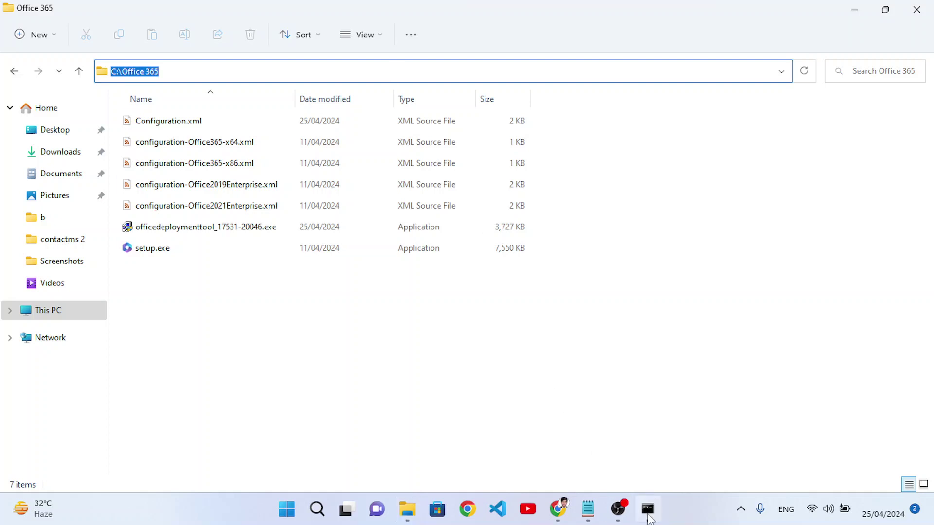
pyautogui.write('cd')
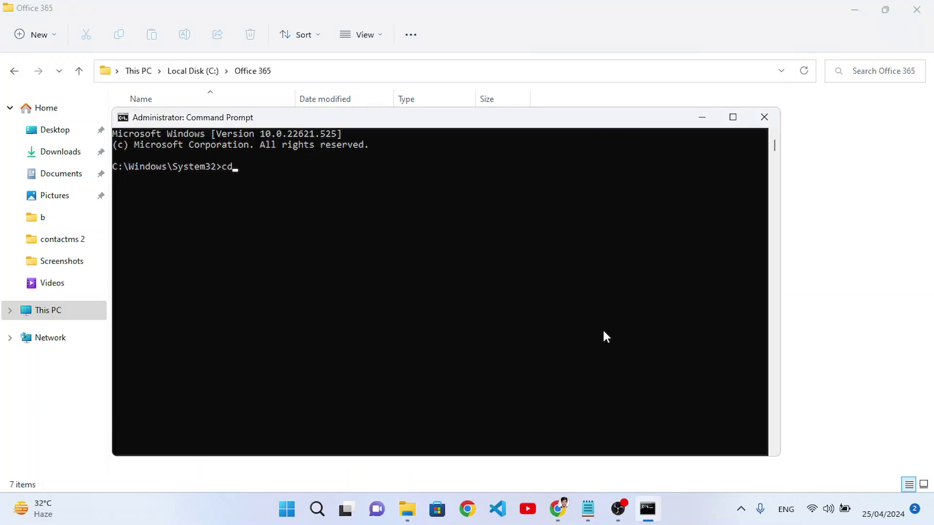
pyautogui.write('C:\\Office 365')
pyautogui.press('Return')
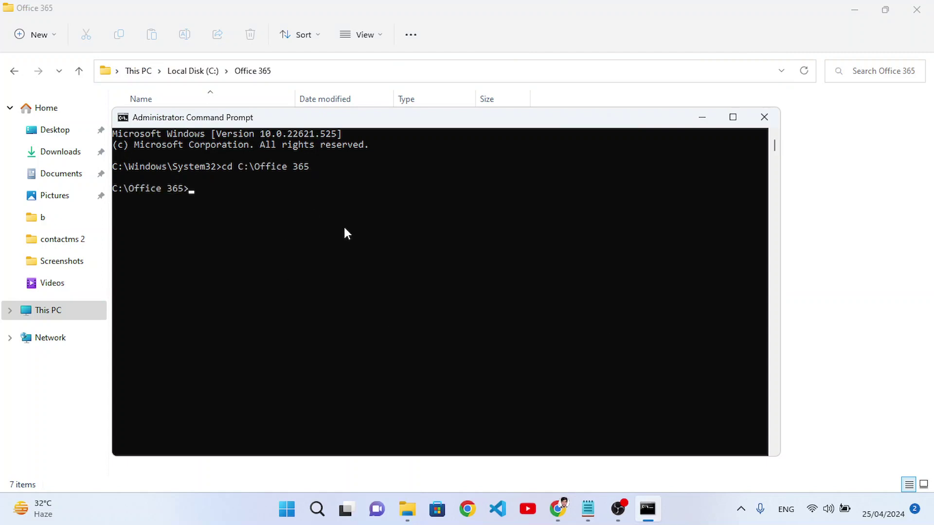
pyautogui.write('setup/configure config')
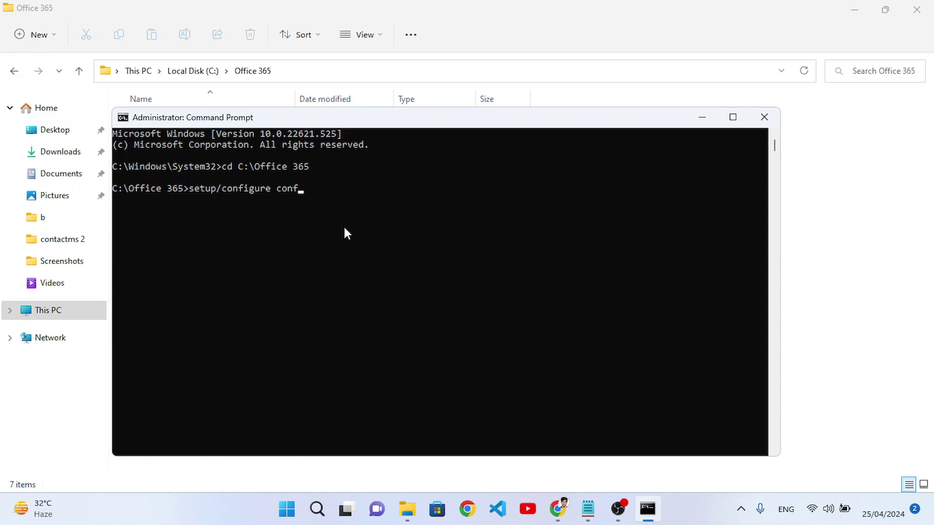
pyautogui.write('uration.xml')
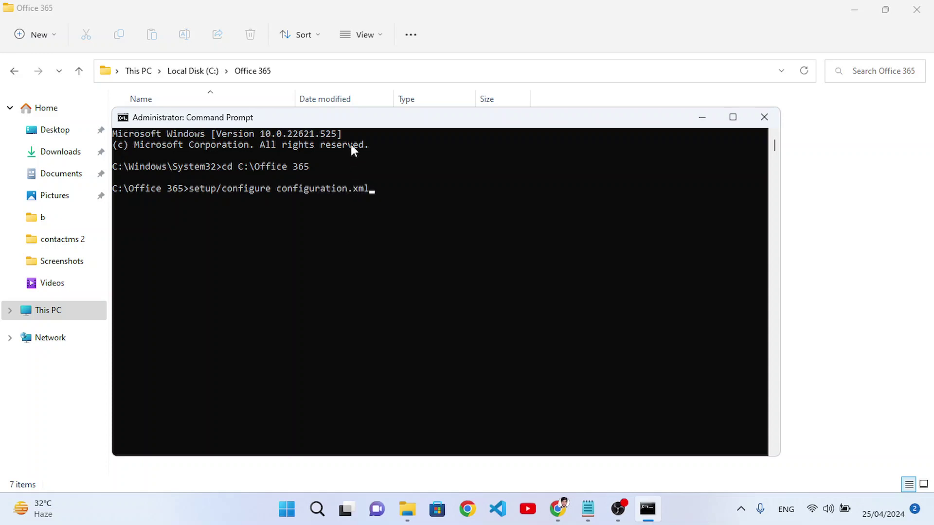
pyautogui.moveTo(357, 117); pyautogui.dragTo(504, 118)
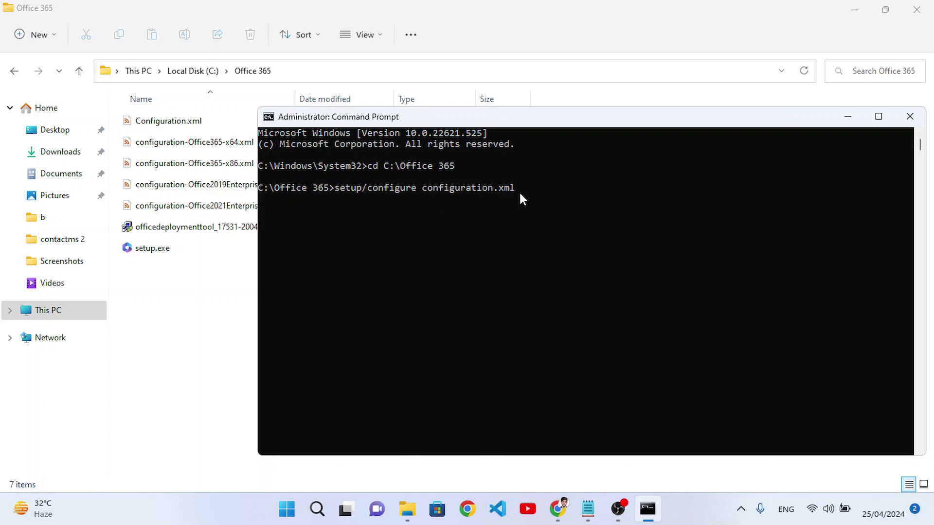
# - Run setup /configure configuration.xml and wait until Office reports it is installed
pyautogui.press('Return')
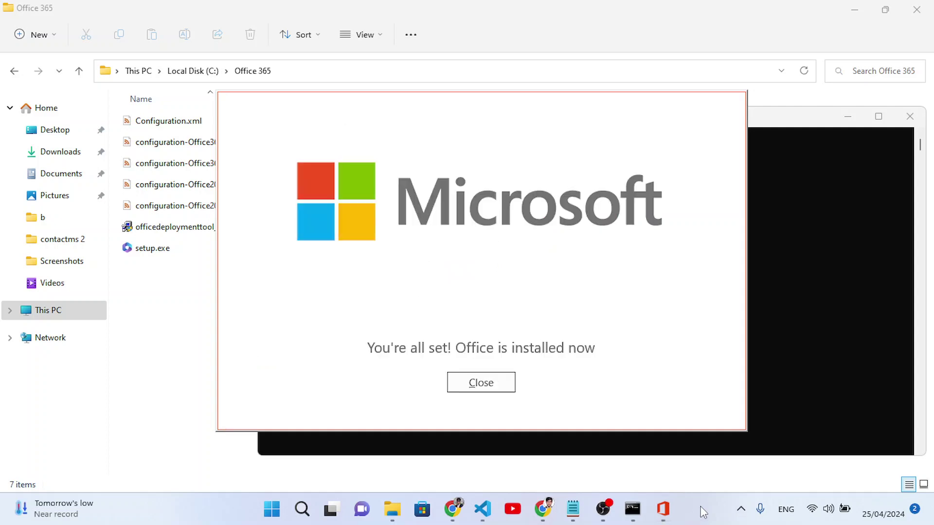
# - Close the installer and console, then launch Word with a blank document
pyautogui.click(488, 389)
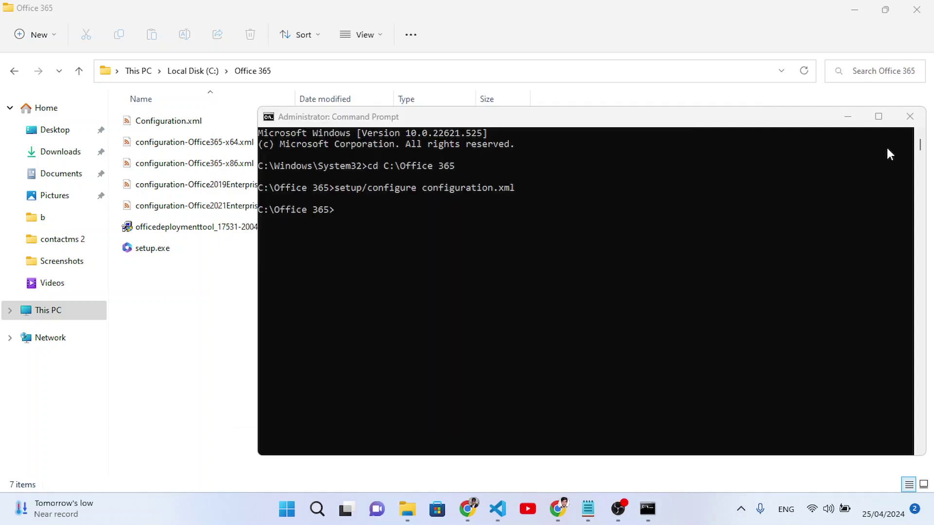
pyautogui.click(909, 116)
pyautogui.press('super')
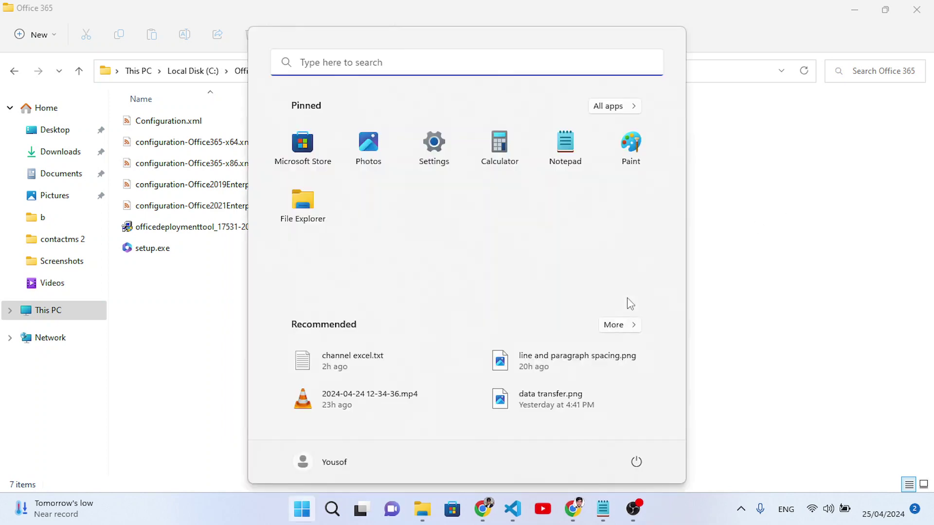
pyautogui.write('word')
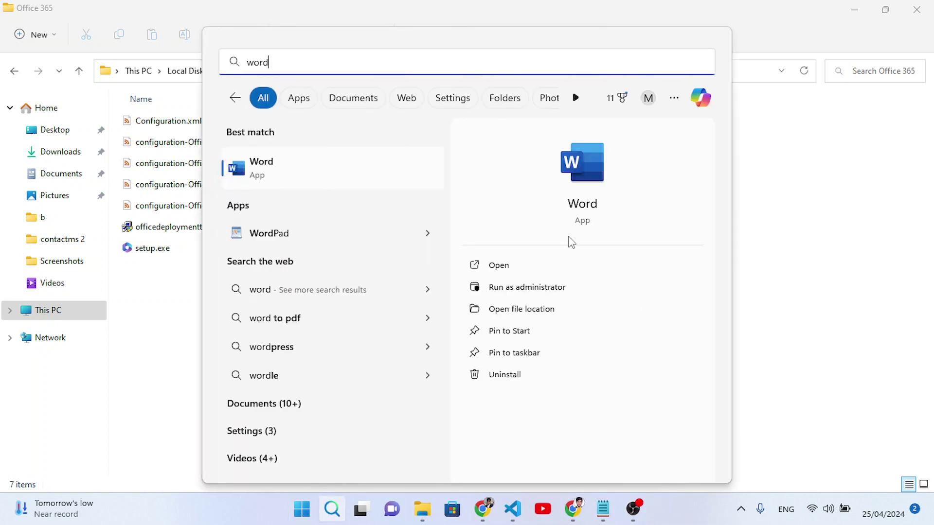
pyautogui.click(367, 183)
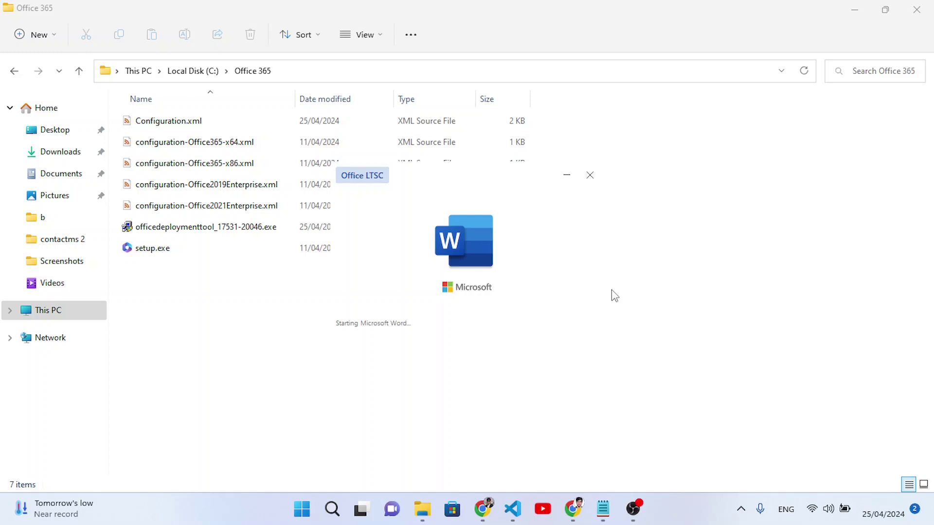
pyautogui.click(186, 142)
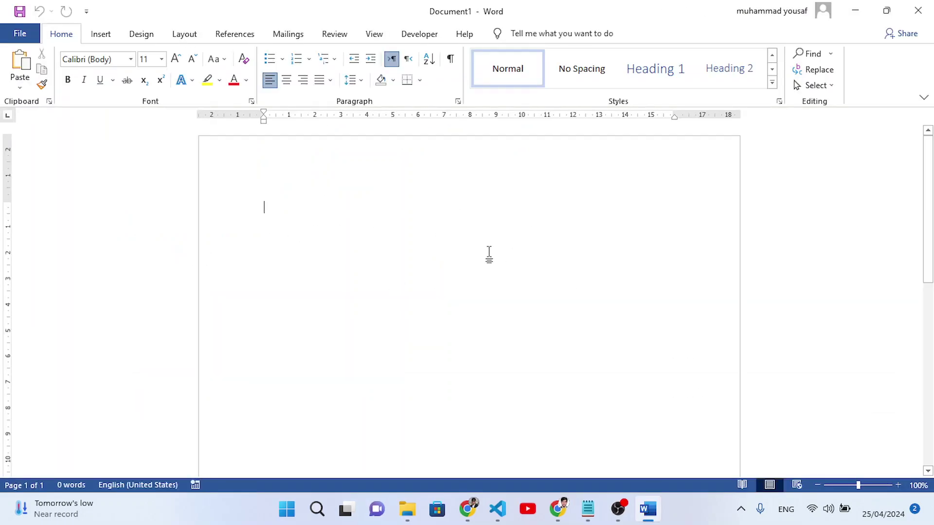
# - Search Start for Excel and PowerPoint to confirm they are installed
pyautogui.press('super')
pyautogui.write('wo')
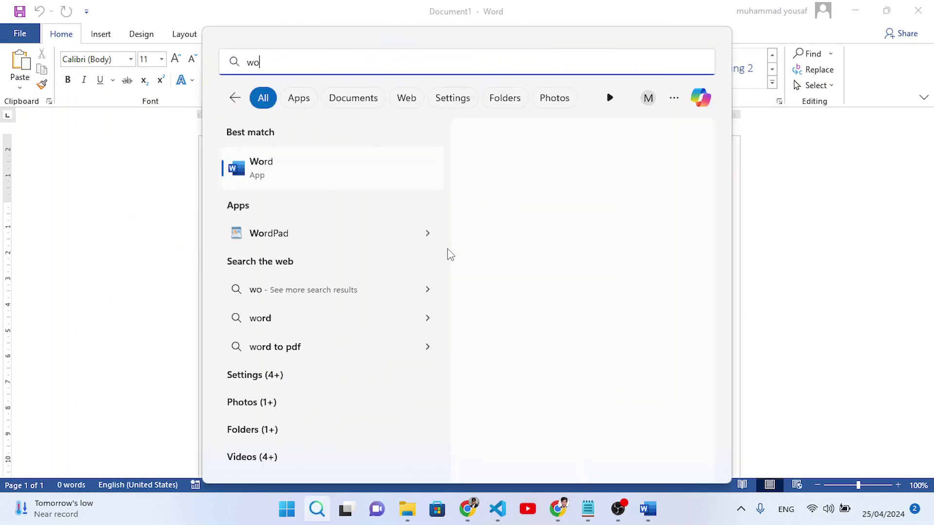
pyautogui.press('BackSpace')
pyautogui.press('BackSpace')
pyautogui.write('excel')
pyautogui.press('BackSpace')
pyautogui.press('BackSpace')
pyautogui.press('BackSpace')
pyautogui.press('BackSpace')
pyautogui.press('BackSpace')
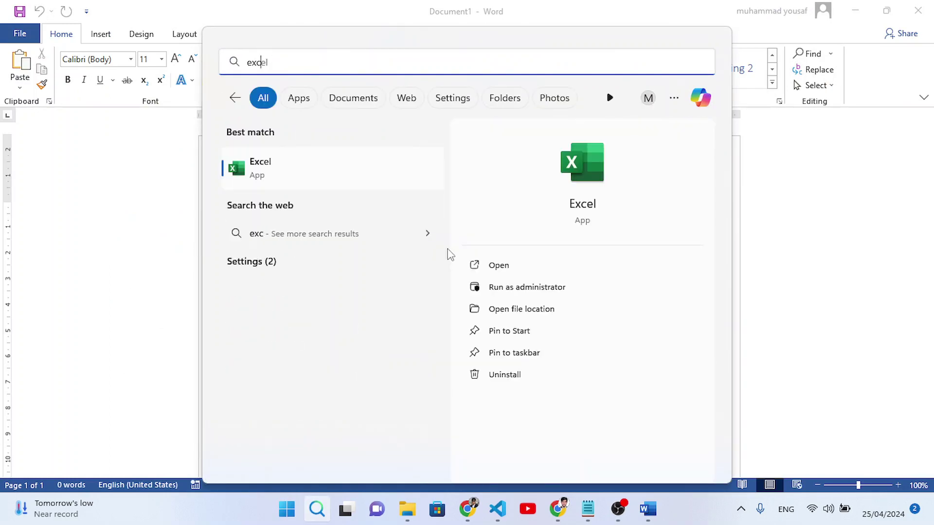
pyautogui.write('power')
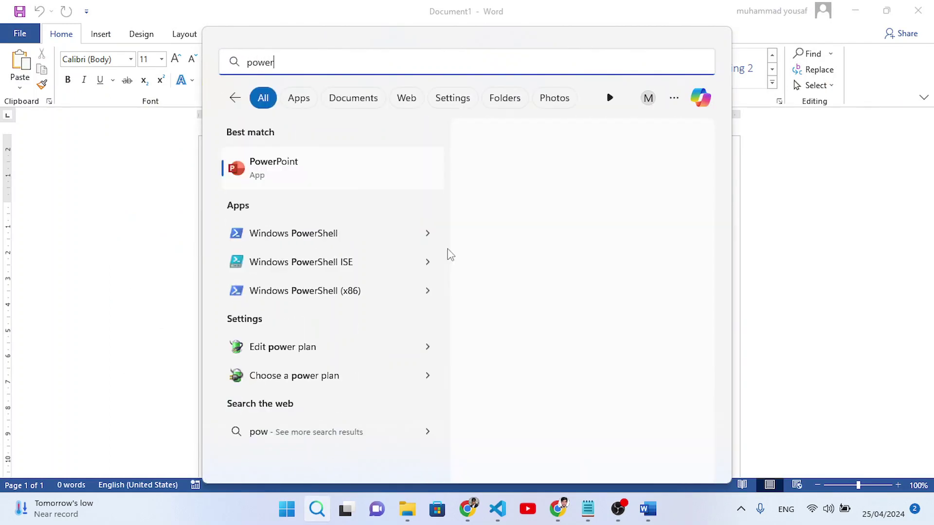
pyautogui.click(755, 270)
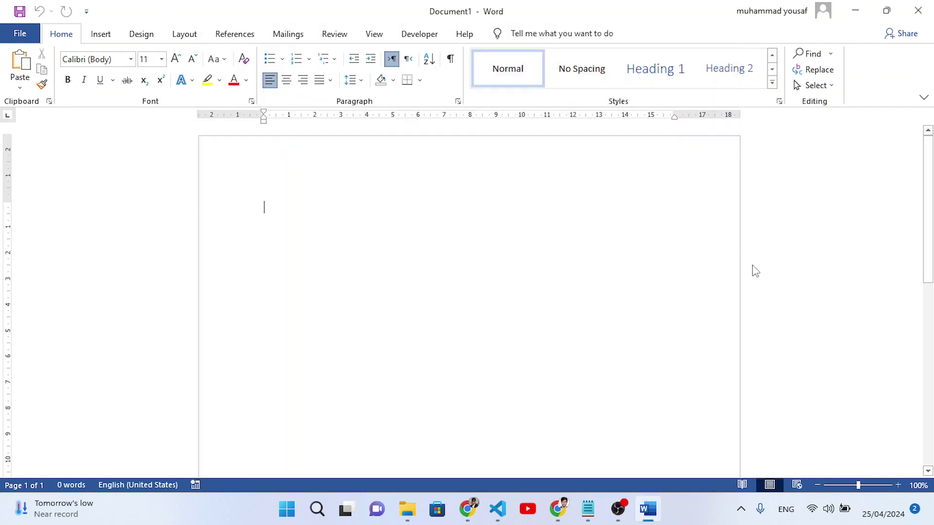